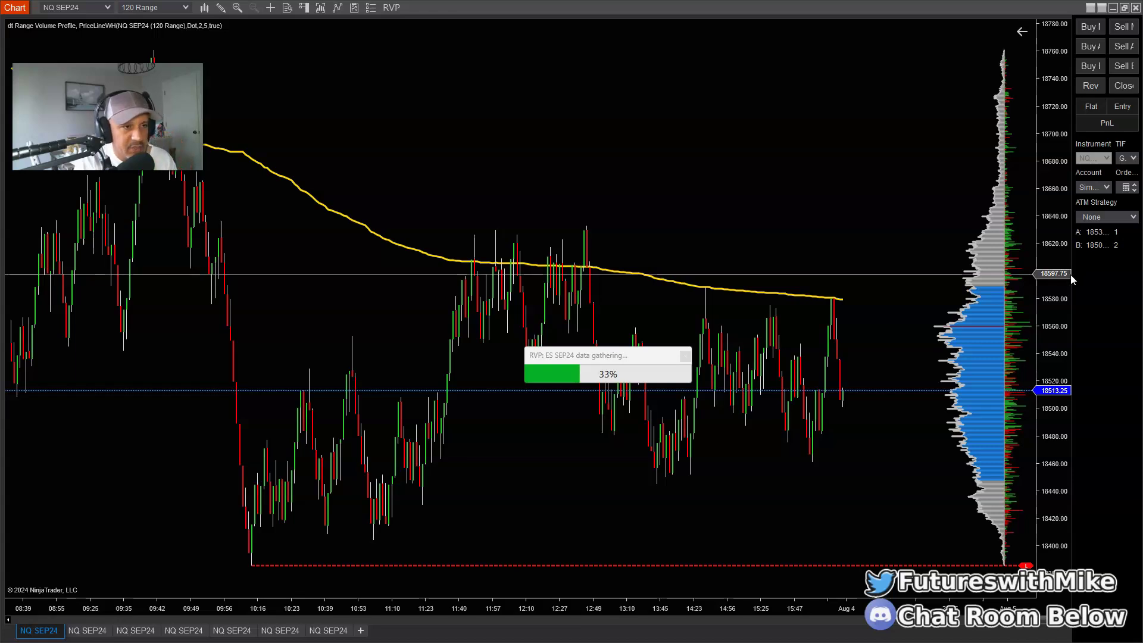
# Step: Widen the order-entry panel beside the NQ SEP24 chart so the full button names are readable
pyautogui.moveTo(1072, 296); pyautogui.dragTo(1039, 301)
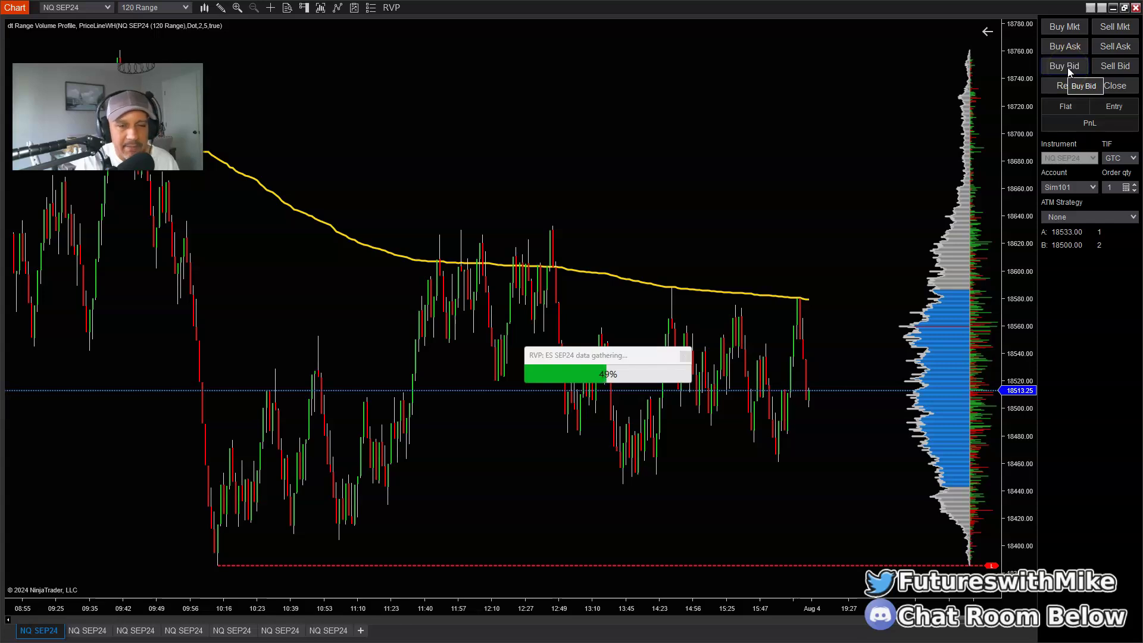
pyautogui.click(1067, 33)
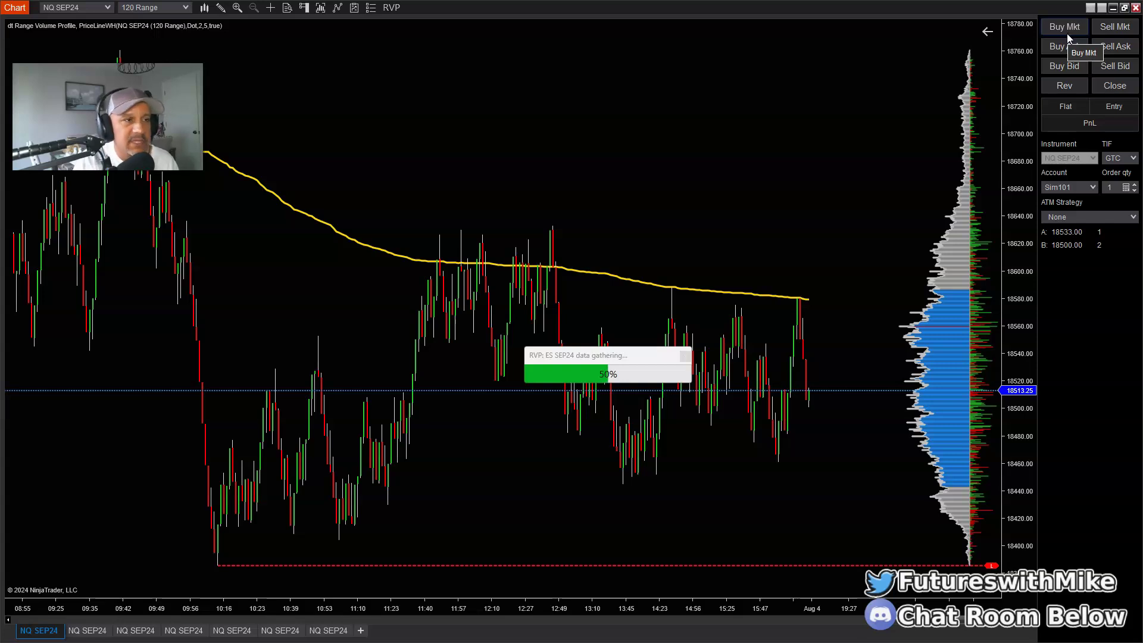
pyautogui.click(1058, 67)
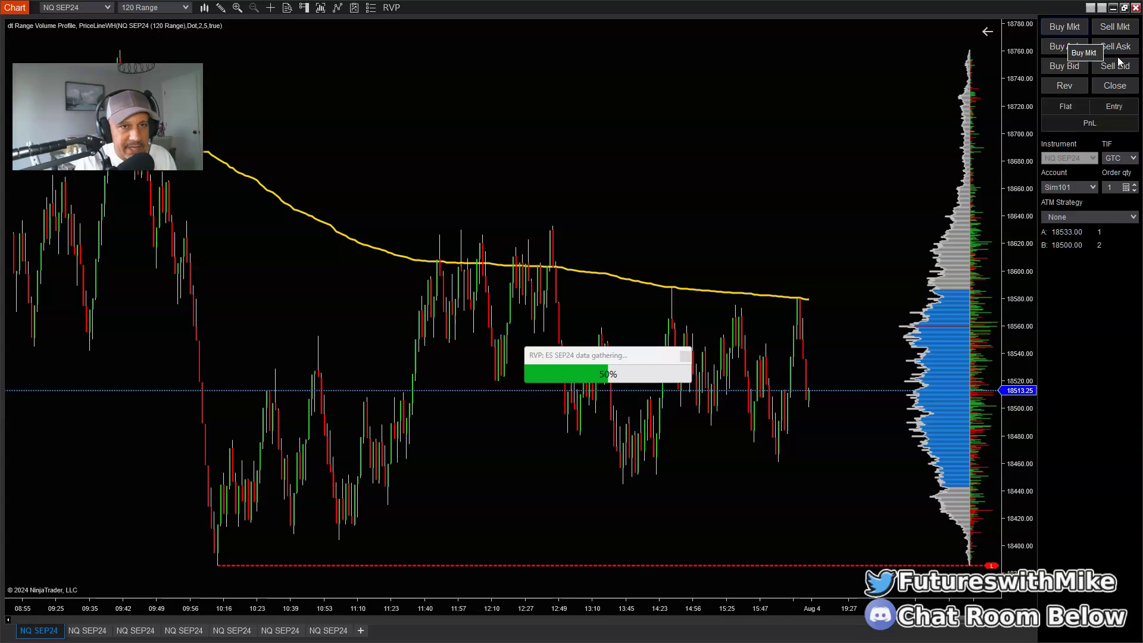
pyautogui.middleClick(523, 471)
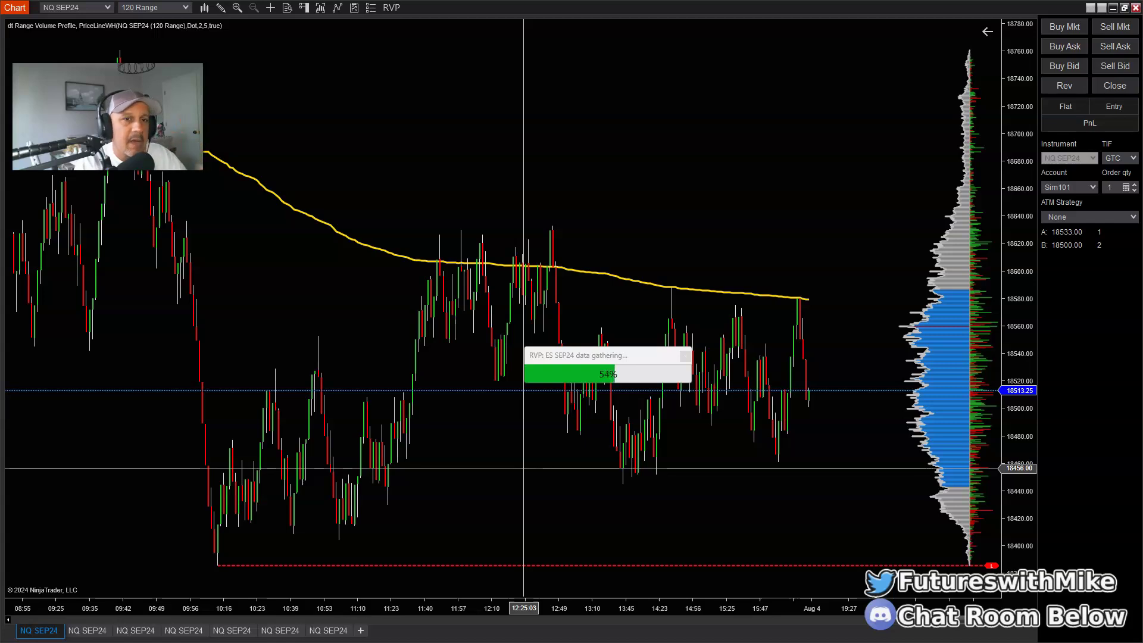
pyautogui.click(498, 486)
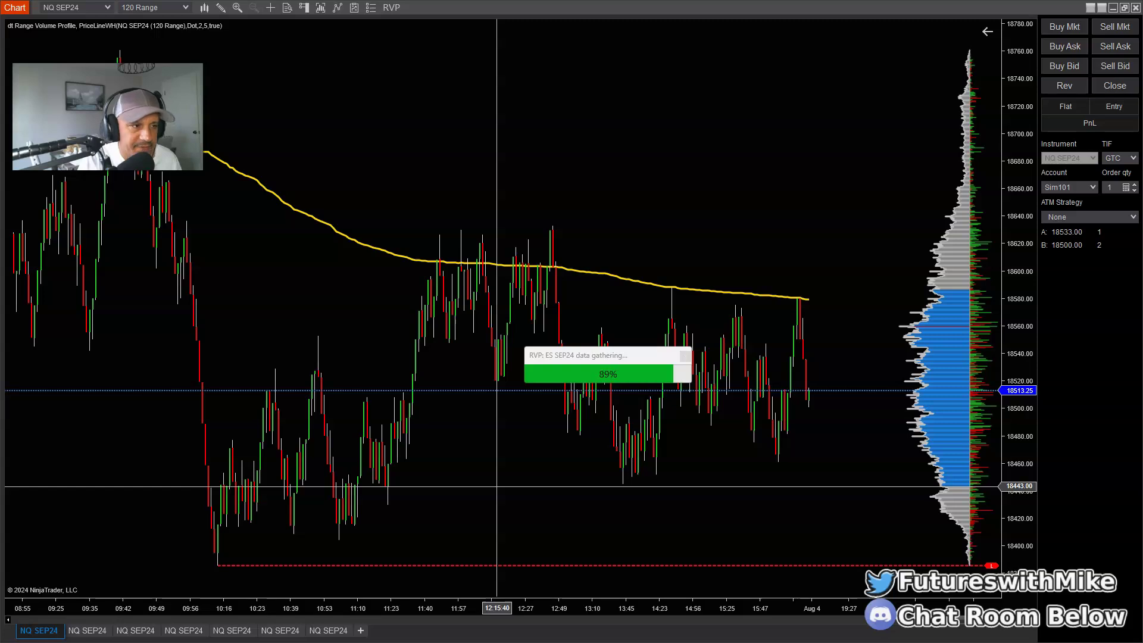
pyautogui.click(537, 440)
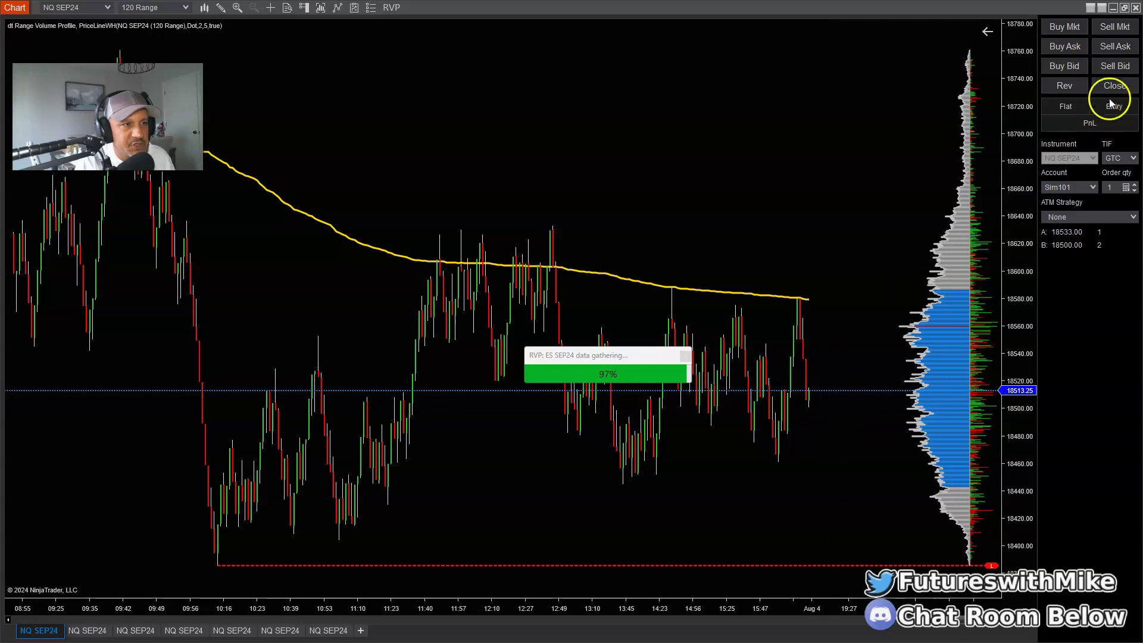
# Step: Place a one-contract buy limit order at the bid of 18500.00 and raise it to 18510.00 on the chart
pyautogui.click(1066, 66)
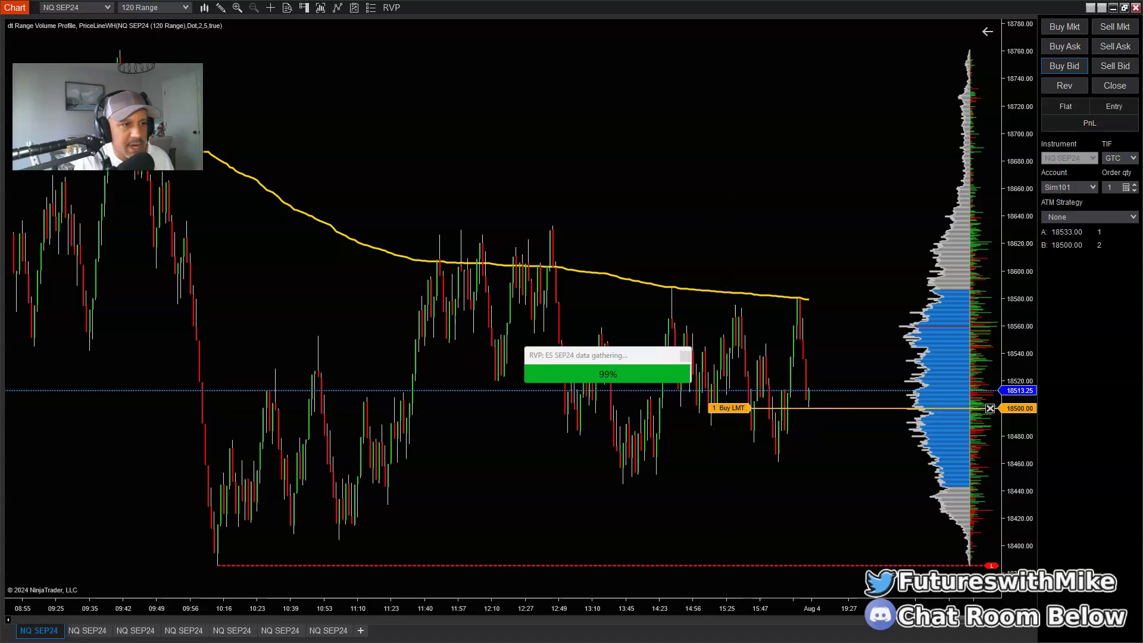
pyautogui.click(1134, 187)
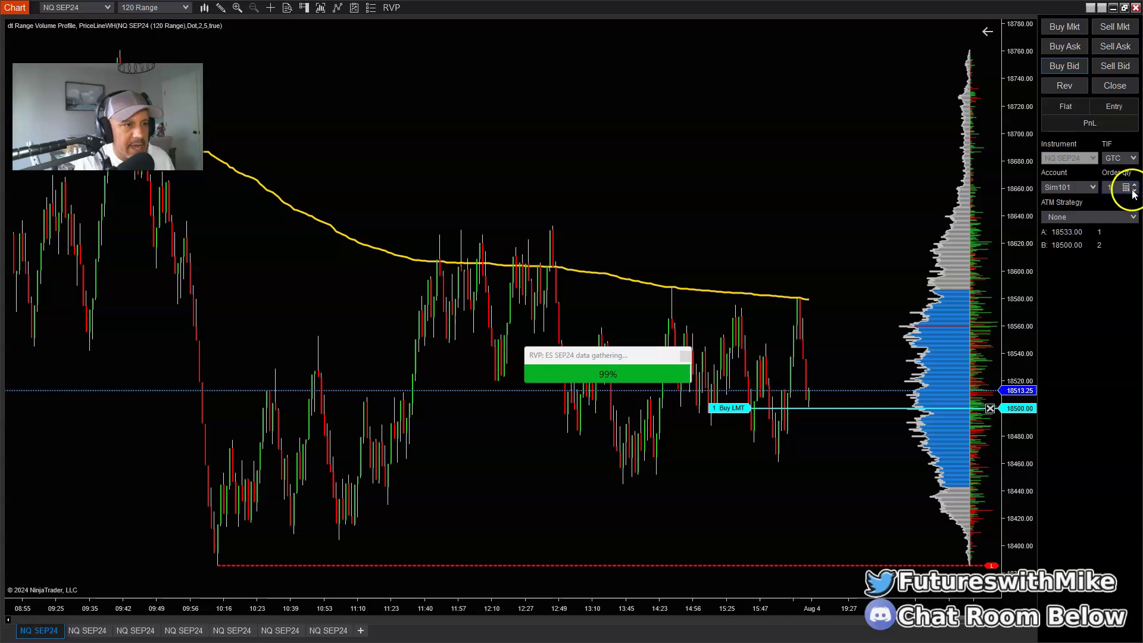
pyautogui.click(1104, 211)
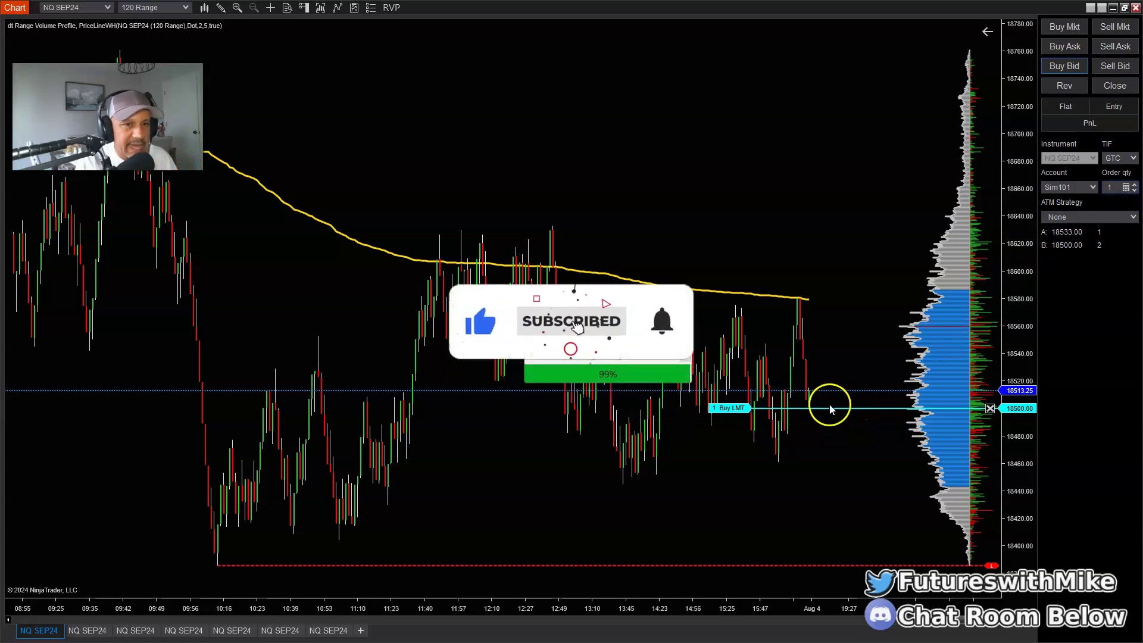
pyautogui.middleClick(811, 409)
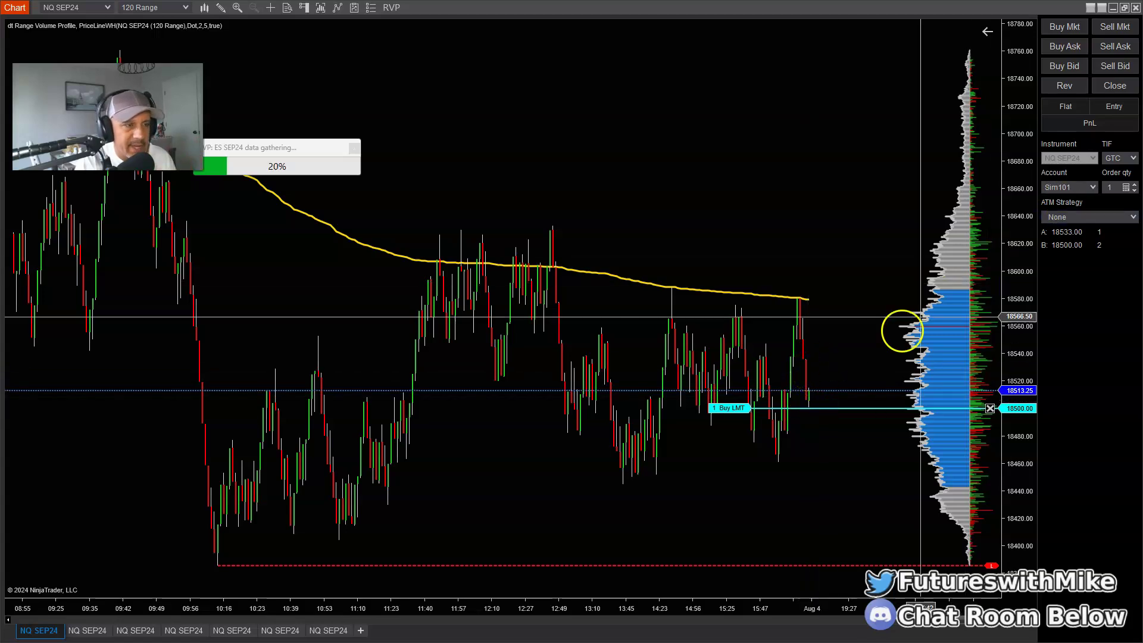
pyautogui.moveTo(759, 409)
pyautogui.mouseDown()
pyautogui.moveTo(735, 407)
pyautogui.moveTo(746, 394)
pyautogui.mouseUp()
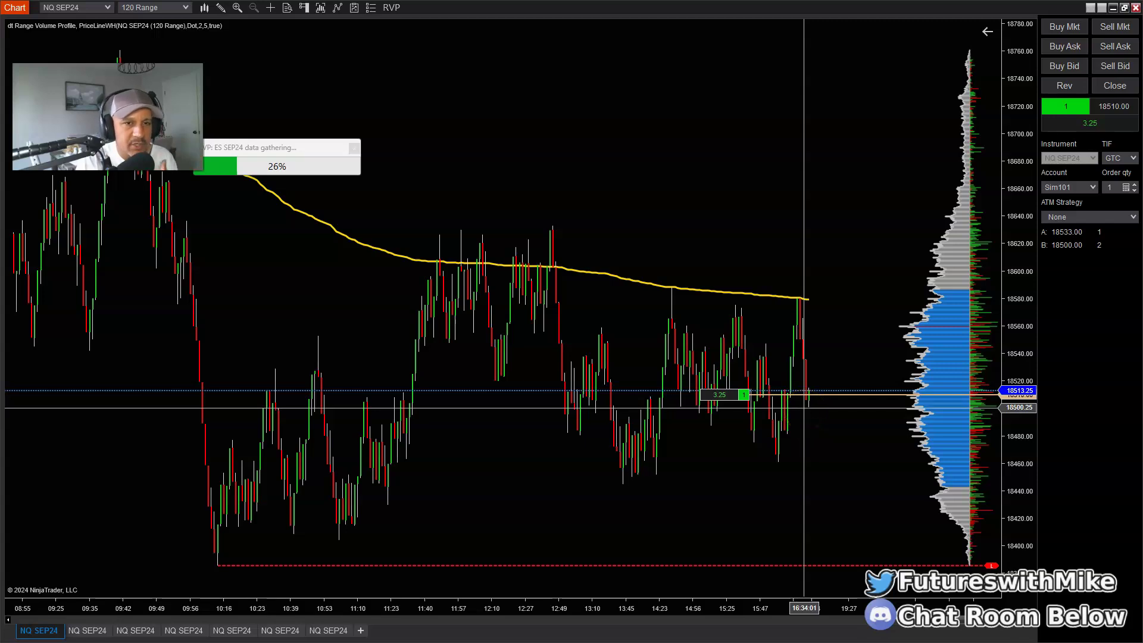
pyautogui.click(773, 403)
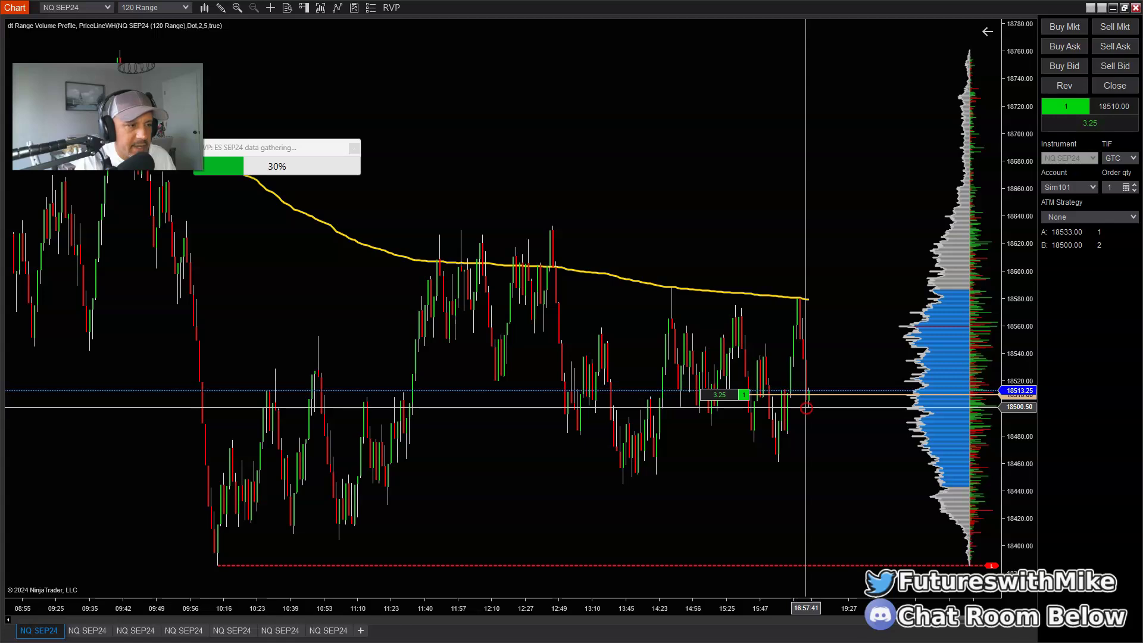
# Step: Place a one-contract sell stop market order at 18500.50, below the long position's entry
pyautogui.rightClick(807, 407)
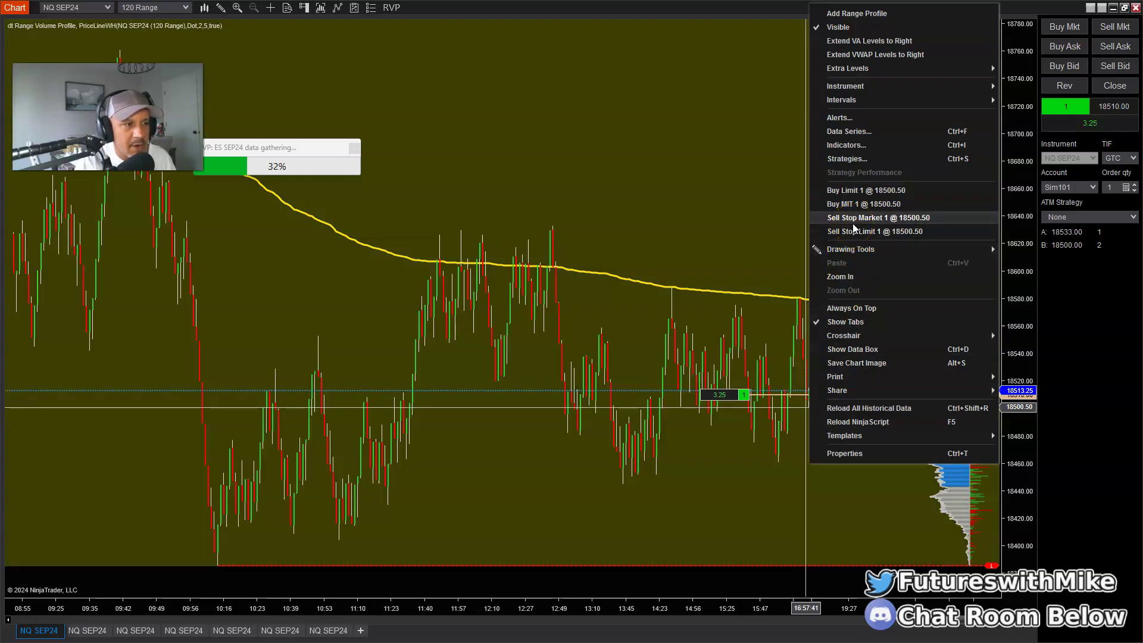
pyautogui.click(853, 219)
pyautogui.moveTo(728, 407); pyautogui.dragTo(683, 410)
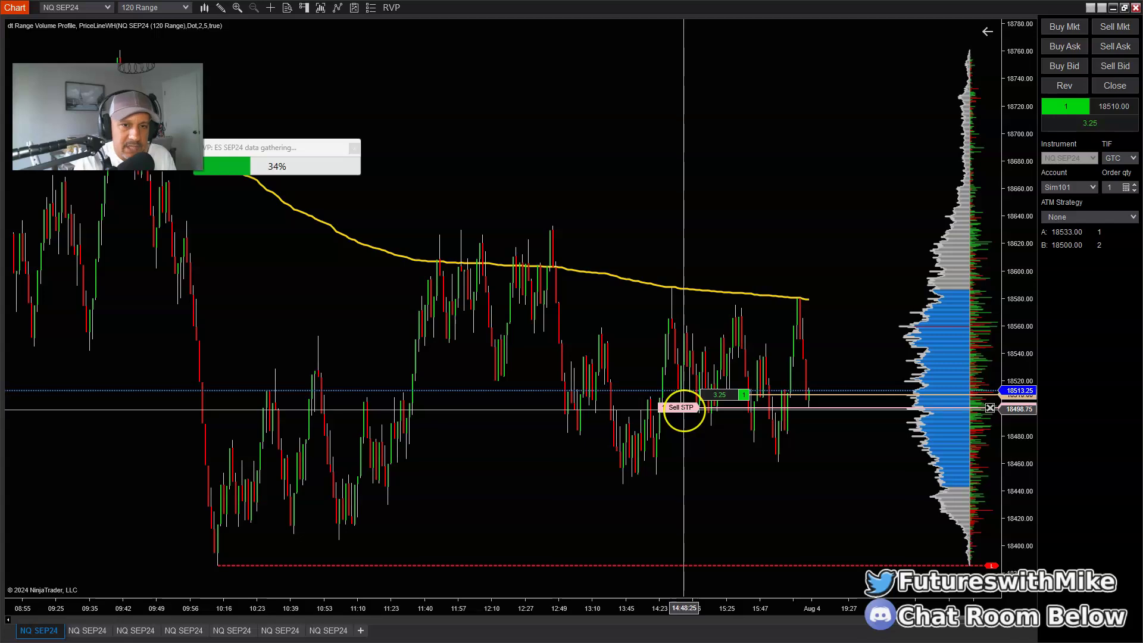
pyautogui.moveTo(758, 408)
pyautogui.mouseDown()
pyautogui.moveTo(799, 408)
pyautogui.moveTo(806, 395)
pyautogui.moveTo(825, 409)
pyautogui.mouseUp()
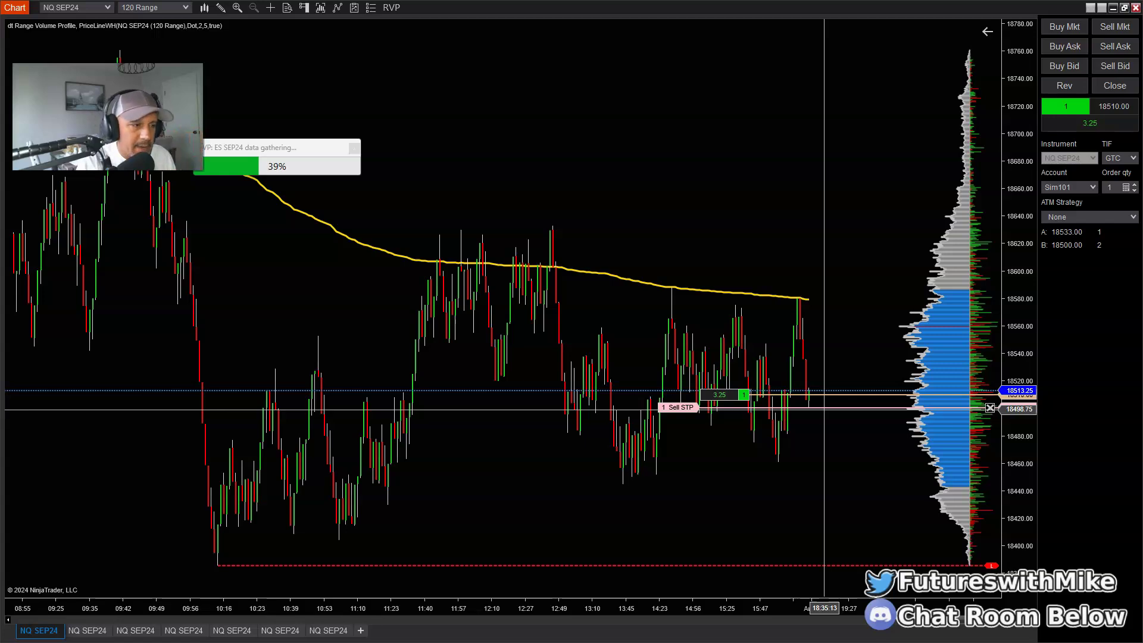
pyautogui.moveTo(821, 409); pyautogui.dragTo(799, 433)
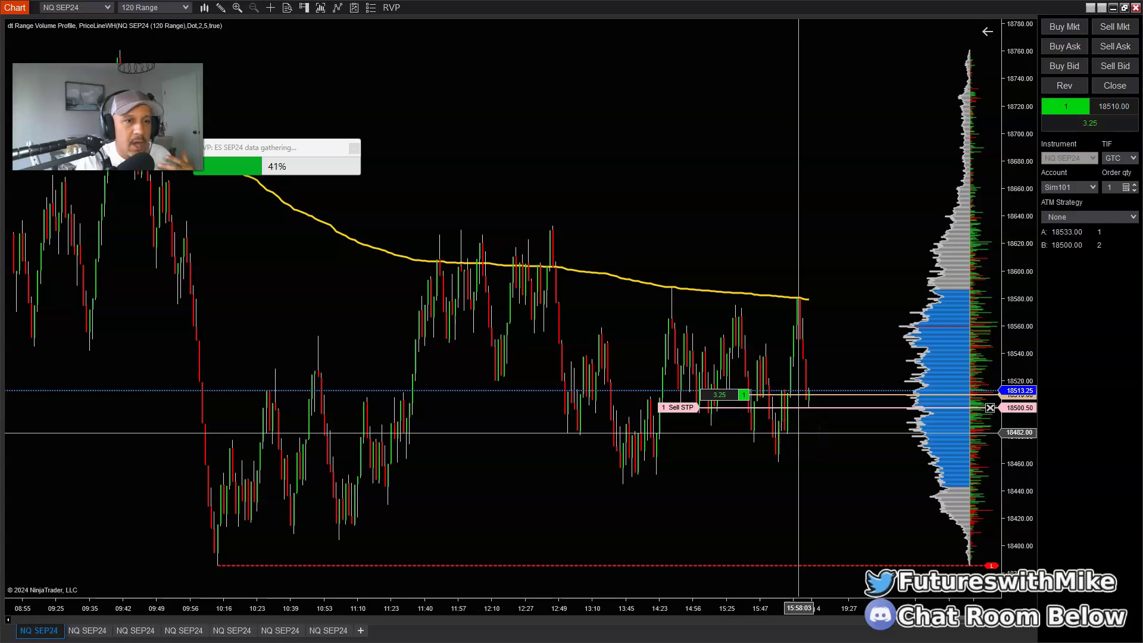
pyautogui.moveTo(798, 406); pyautogui.dragTo(797, 422)
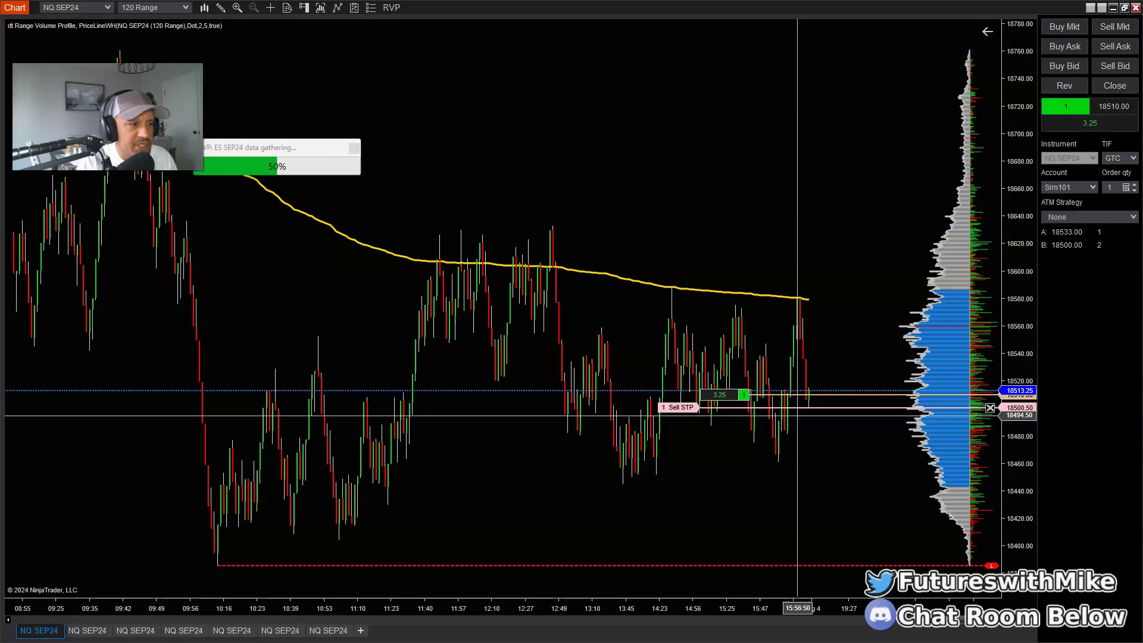
pyautogui.click(804, 409)
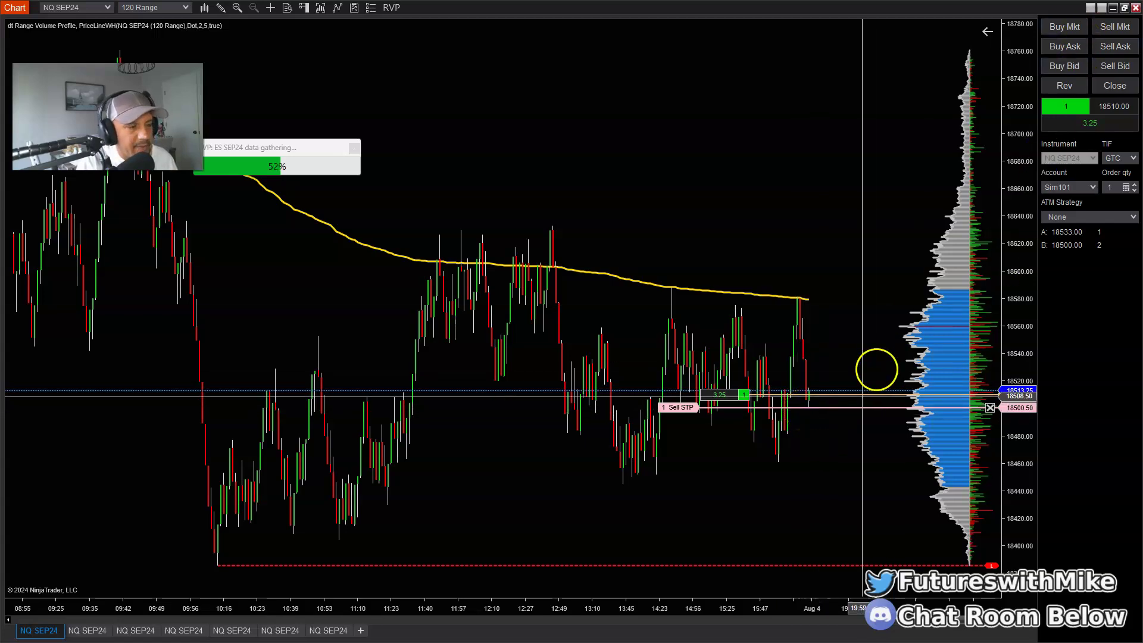
pyautogui.rightClick(824, 456)
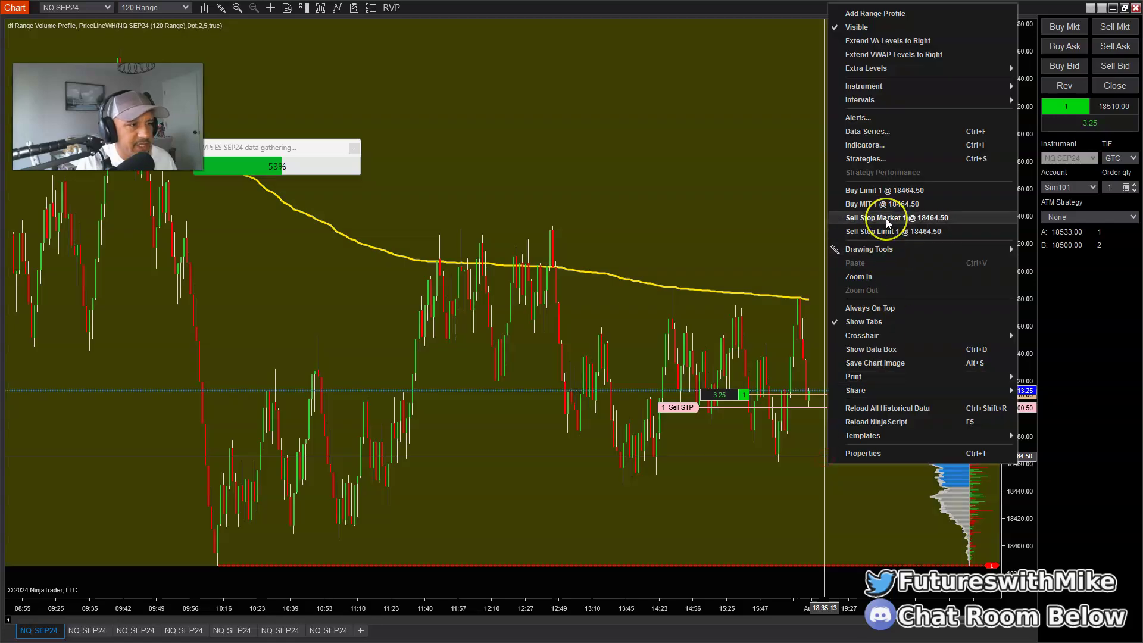
pyautogui.click(770, 297)
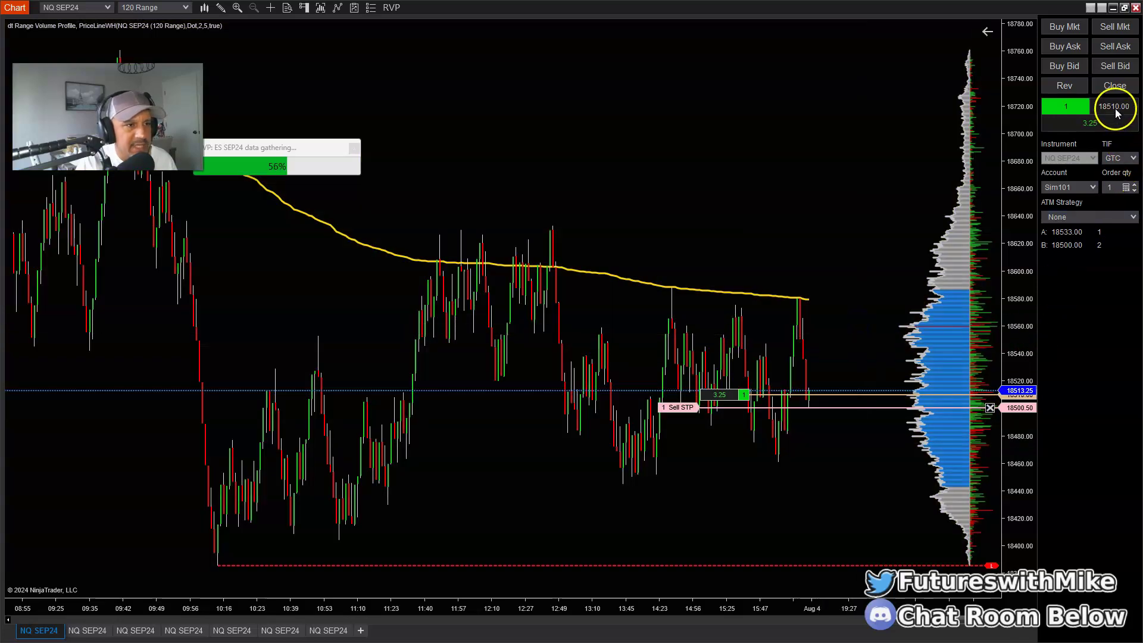
# Step: Close the open NQ SEP24 position together with its working stop order
pyautogui.click(1115, 87)
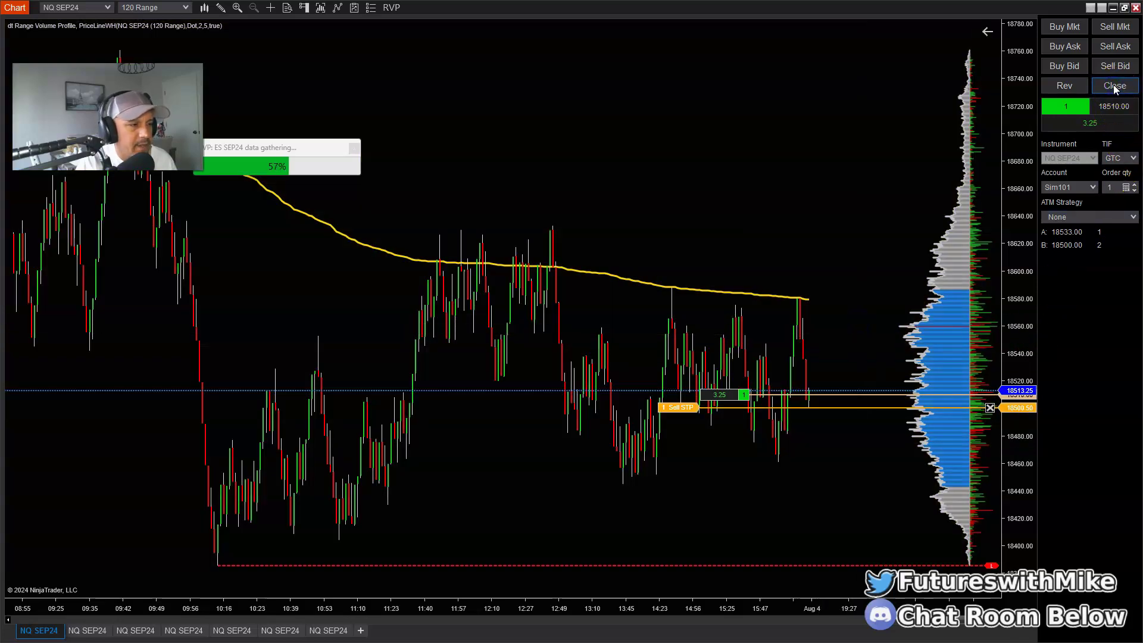
pyautogui.click(1114, 87)
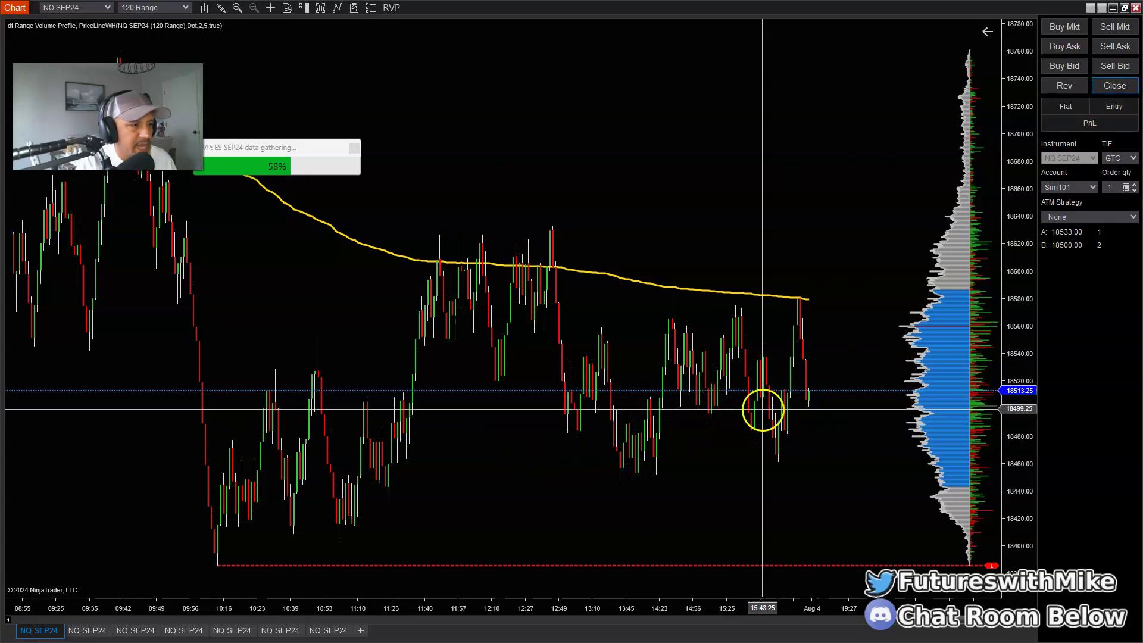
pyautogui.click(801, 421)
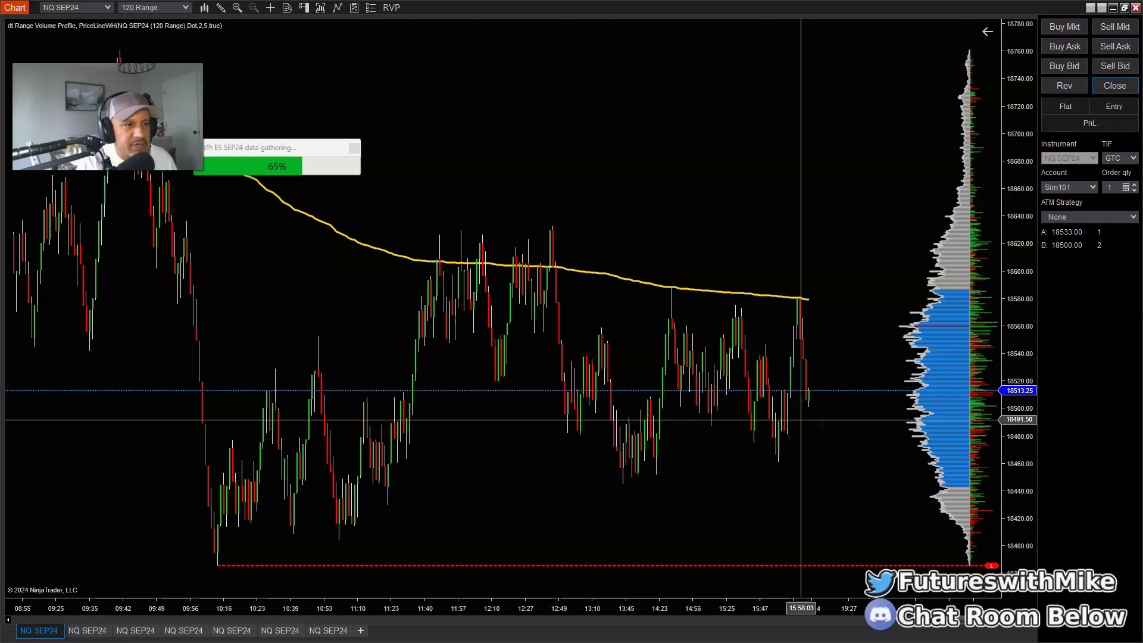
# Step: Select the saved 2 Contracts template as the ATM strategy for new orders
pyautogui.click(1116, 296)
pyautogui.click(1136, 228)
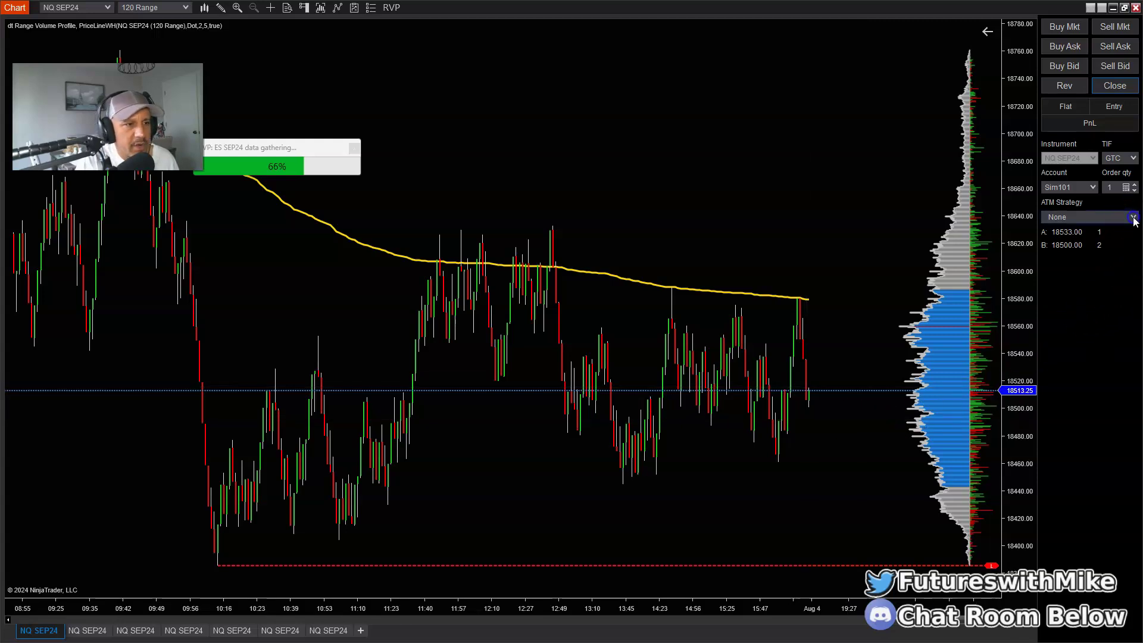
pyautogui.click(1135, 219)
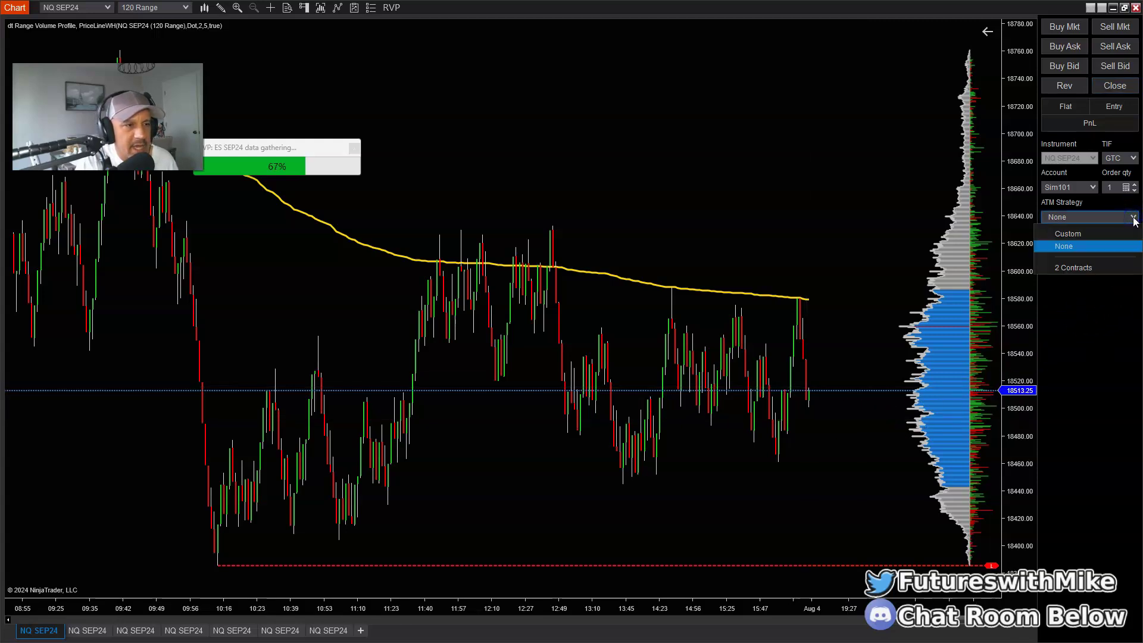
pyautogui.click(1087, 266)
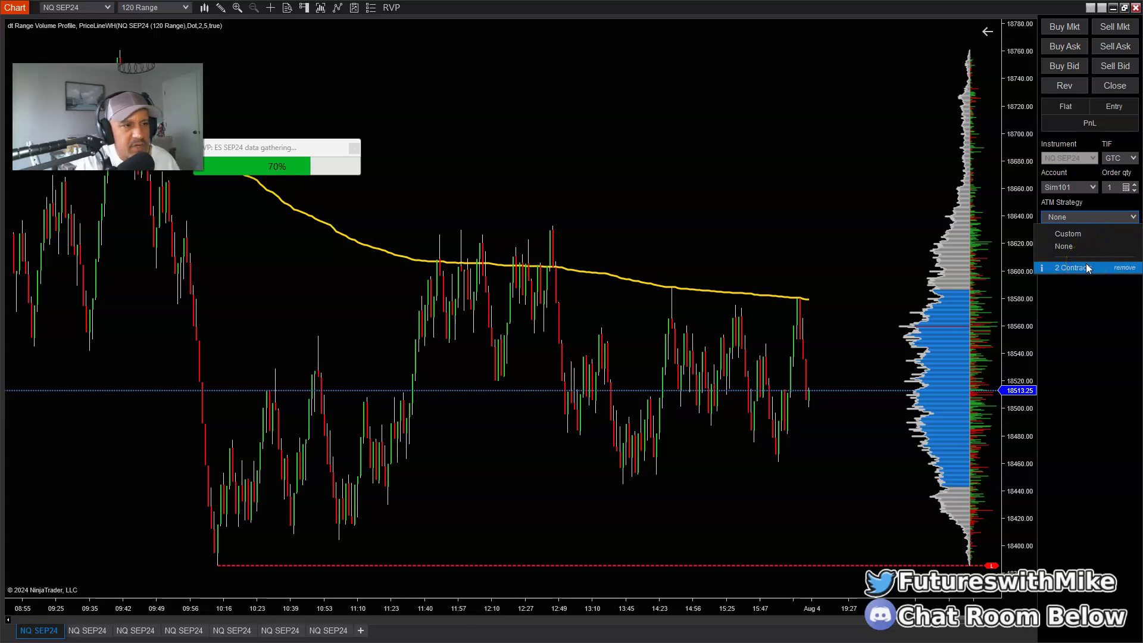
pyautogui.click(1088, 268)
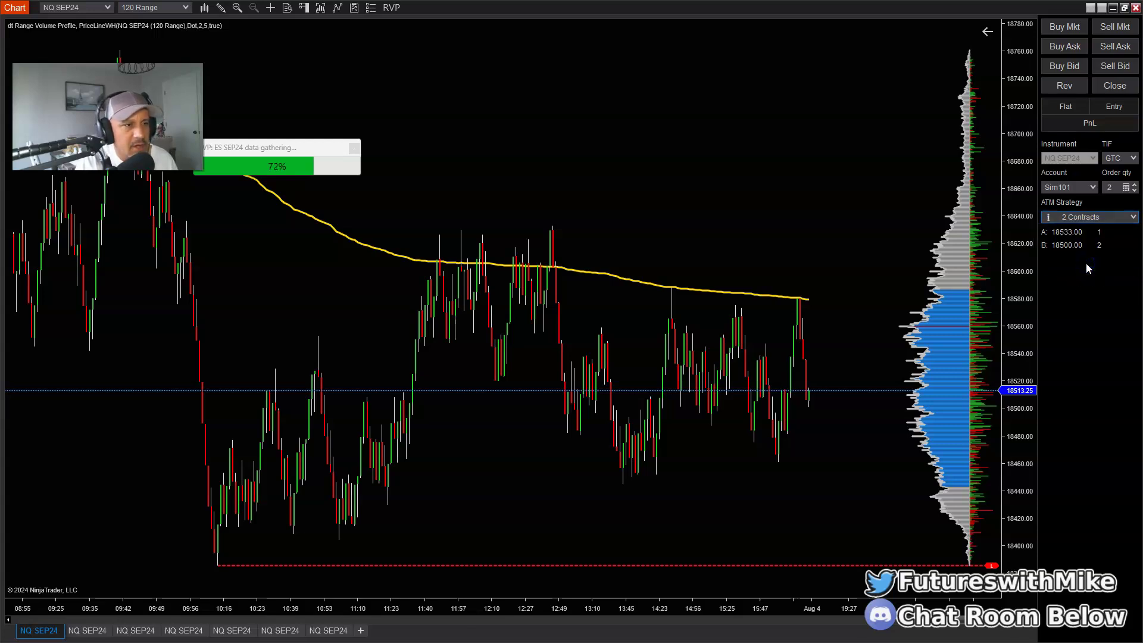
# Step: Edit the 2 Contracts strategy parameters, setting Target 1's stop loss to 20 ticks and its profit to 20 ticks
pyautogui.click(1132, 218)
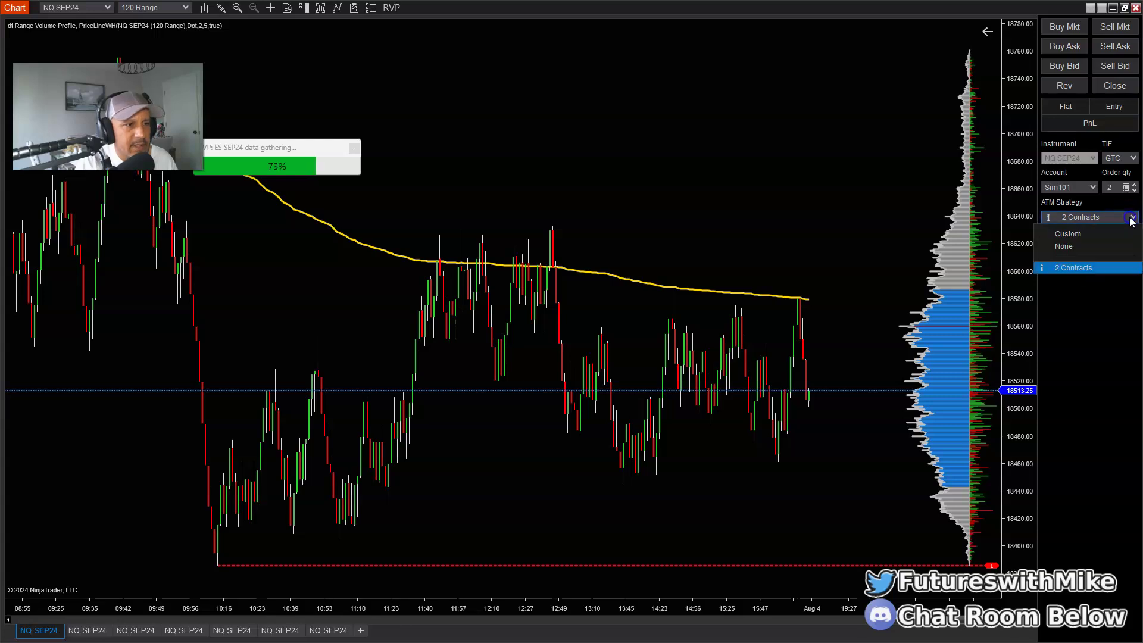
pyautogui.click(1132, 218)
pyautogui.click(1118, 218)
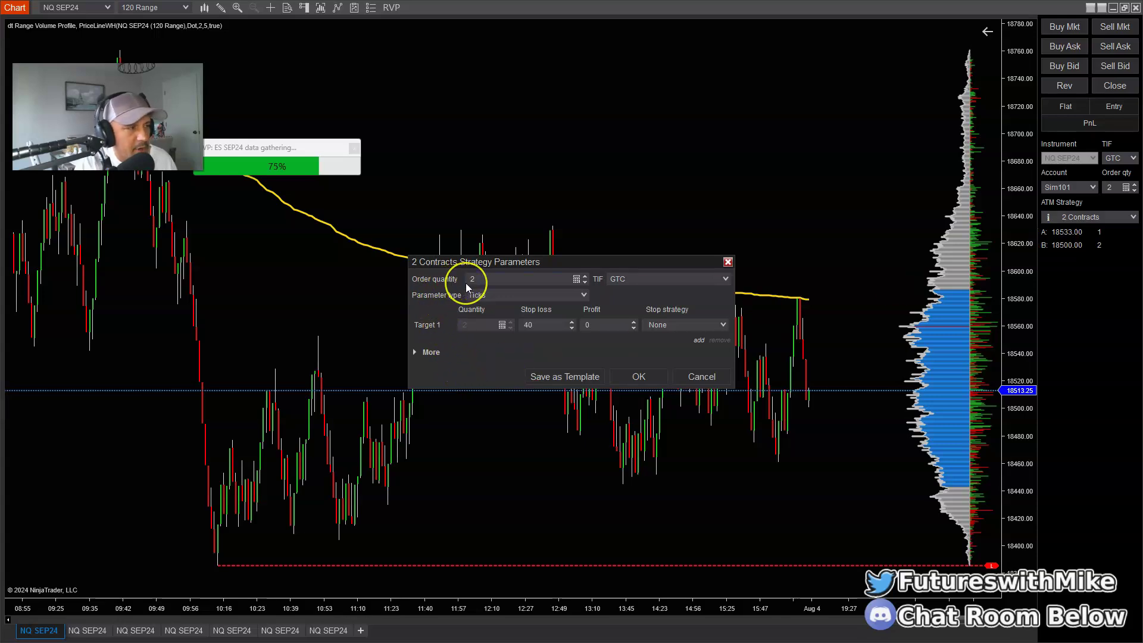
pyautogui.click(524, 328)
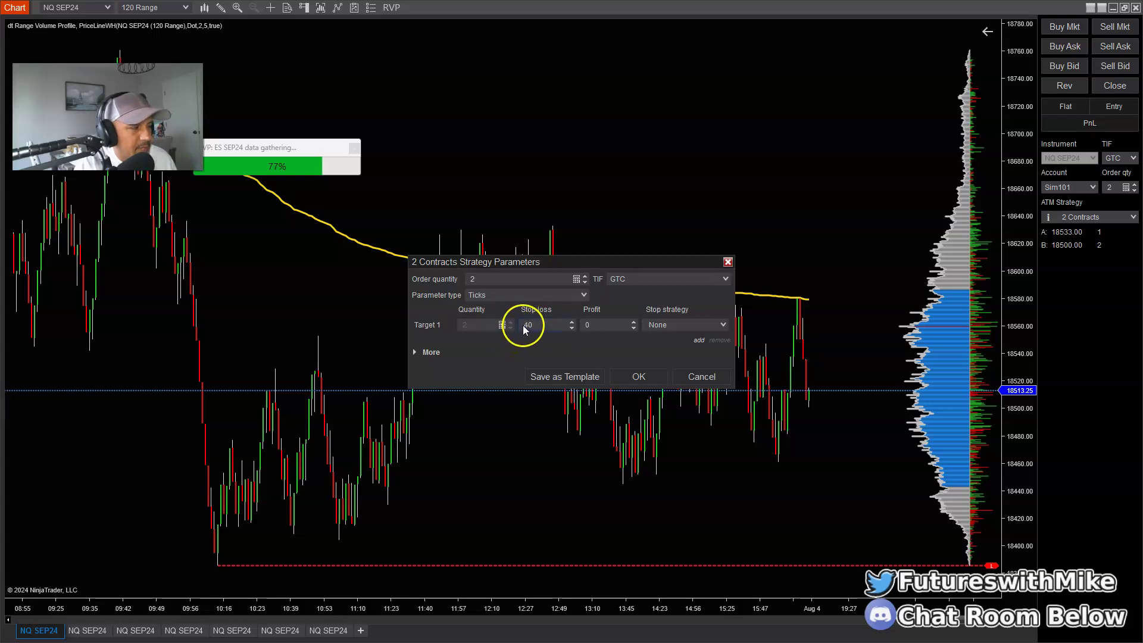
pyautogui.click(571, 327)
pyautogui.click(573, 329)
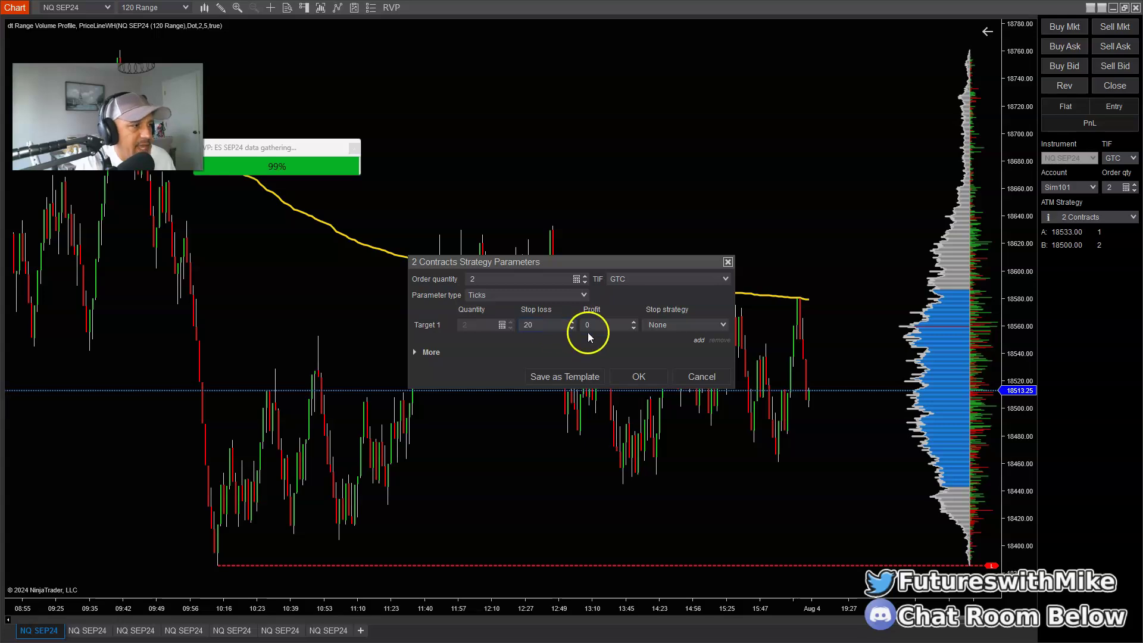
pyautogui.click(634, 322)
pyautogui.write('0')
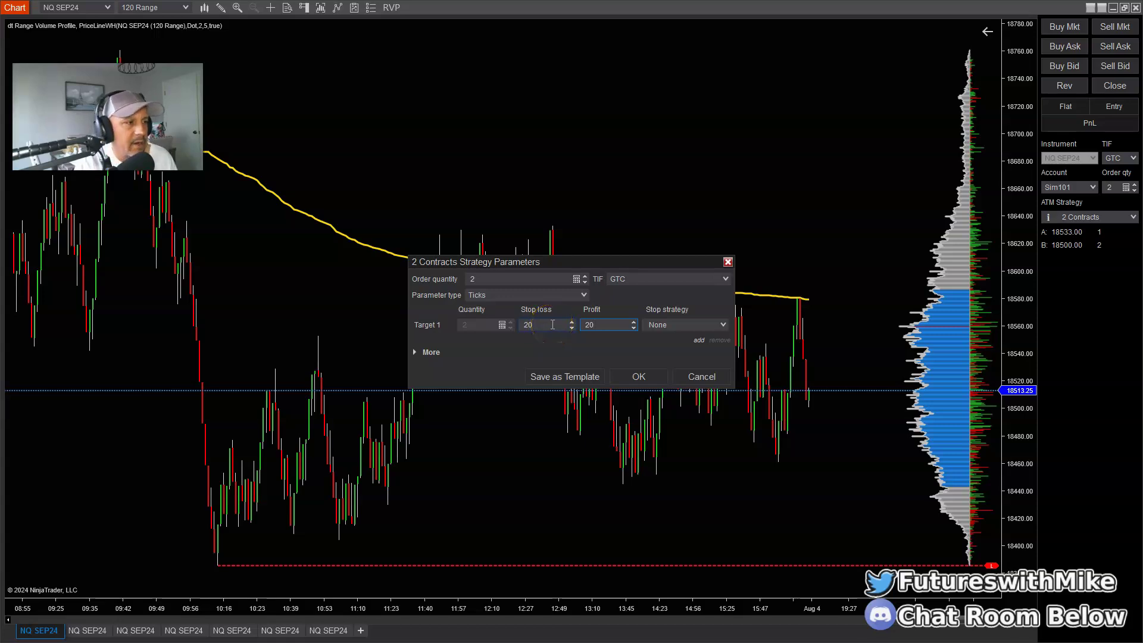
# Step: Check the stop strategy choices for Target 1 and reveal the strategy's additional parameters
pyautogui.click(673, 326)
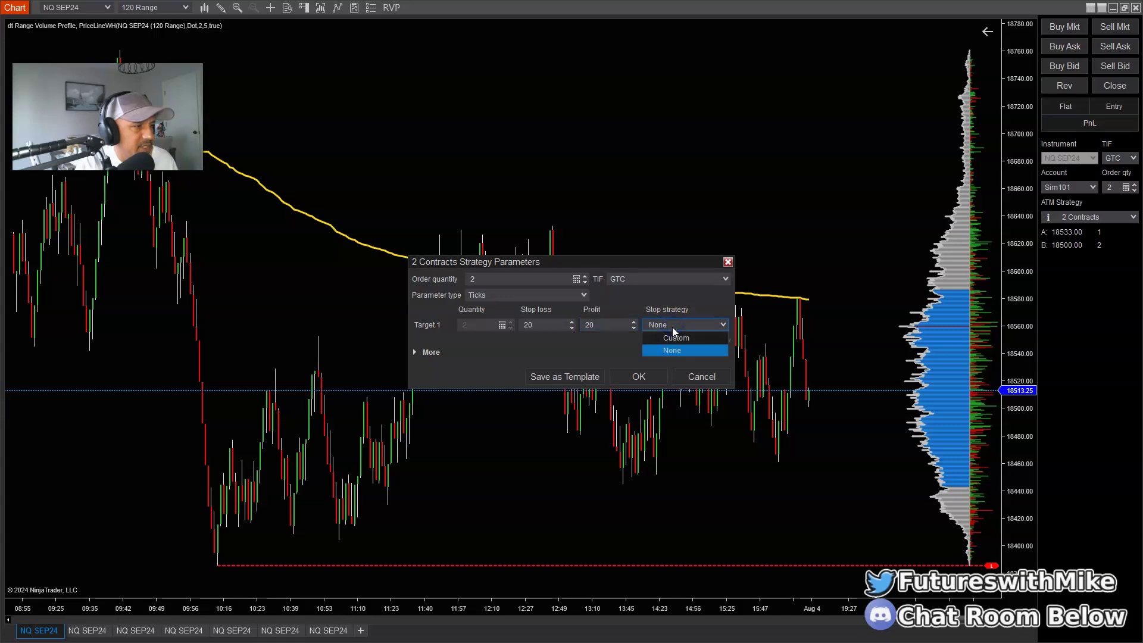
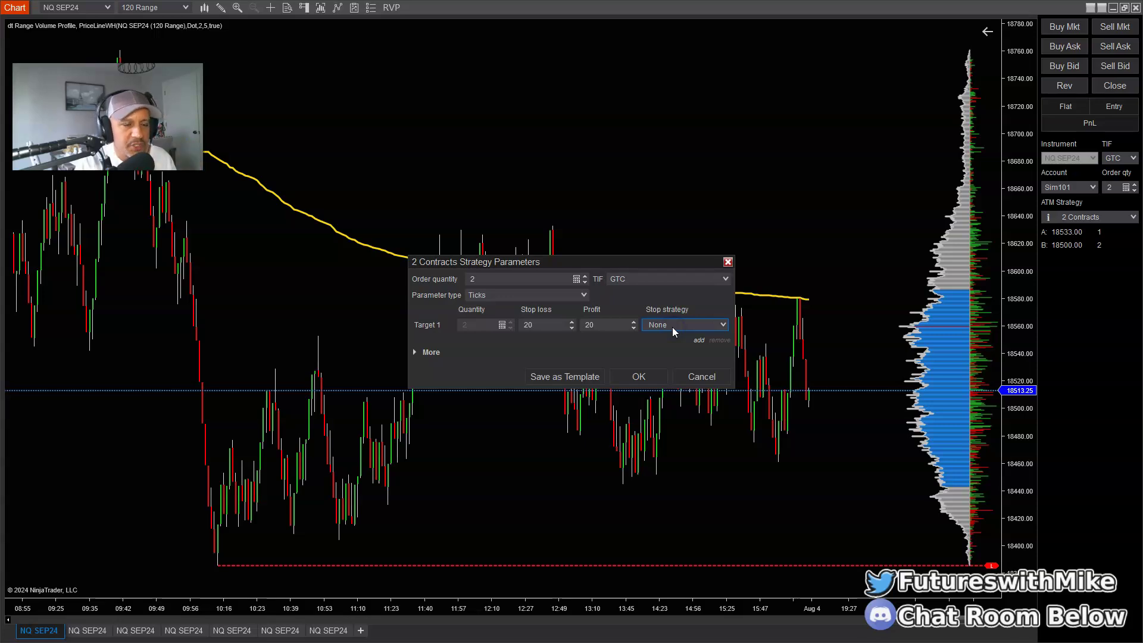
pyautogui.click(431, 352)
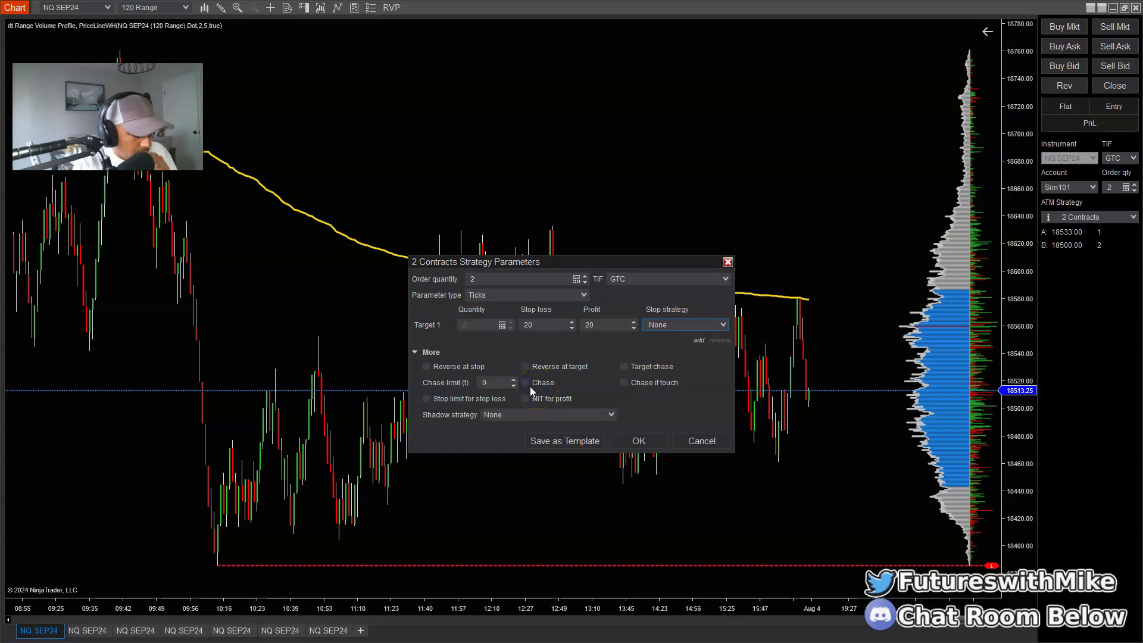
# Step: Accept the strategy parameters with Ticks kept as the parameter type, and review the Custom strategy's parameters without changing them
pyautogui.click(430, 353)
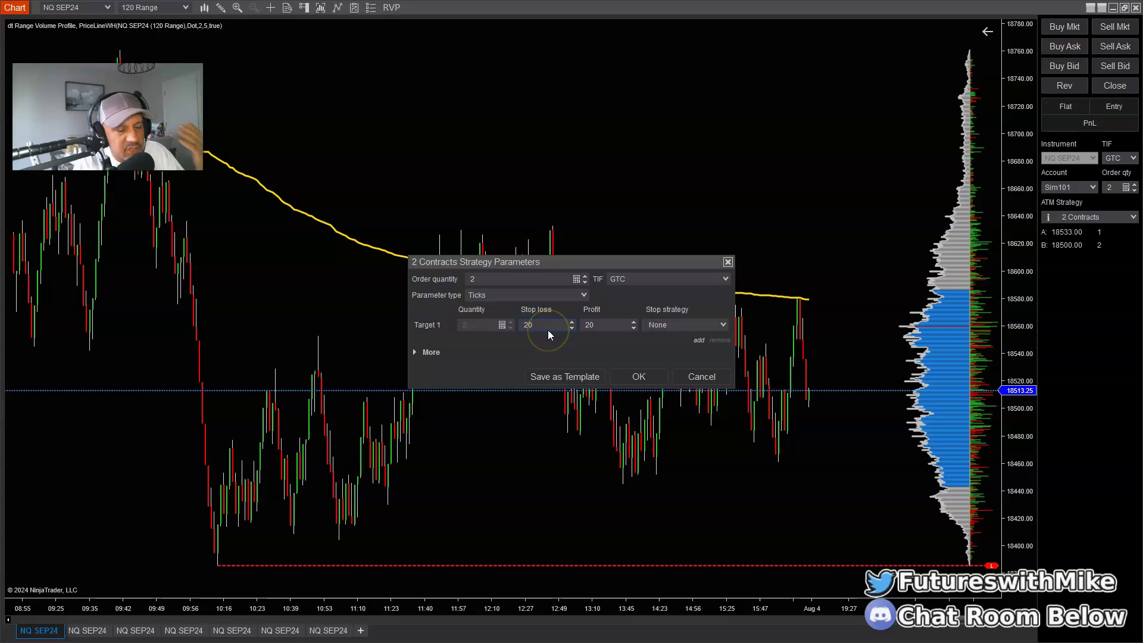
pyautogui.click(577, 331)
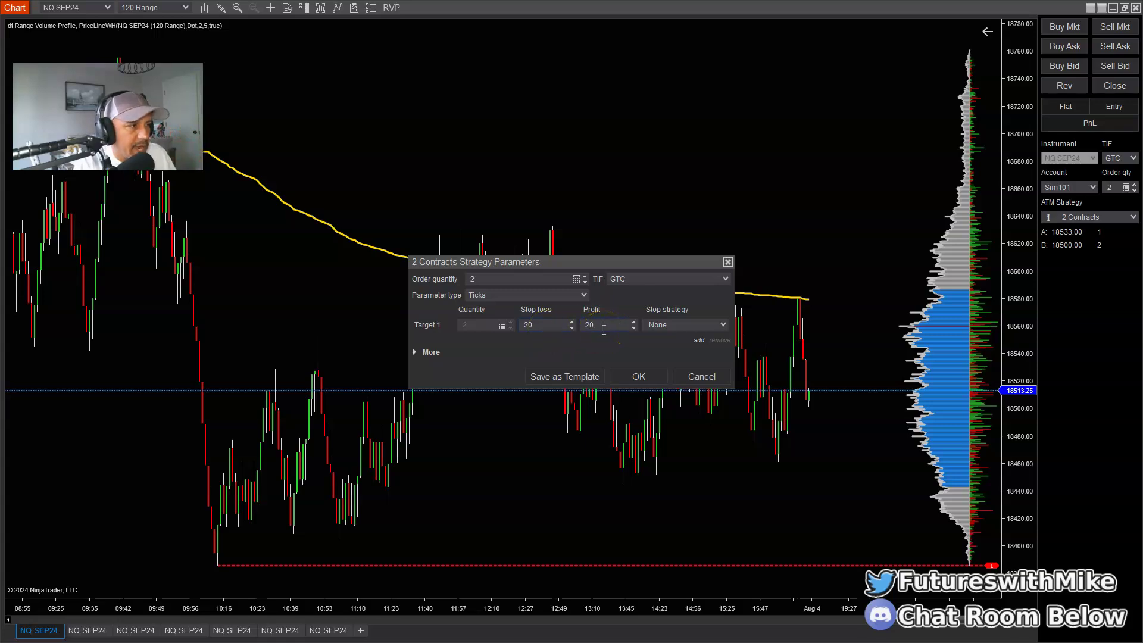
pyautogui.click(593, 310)
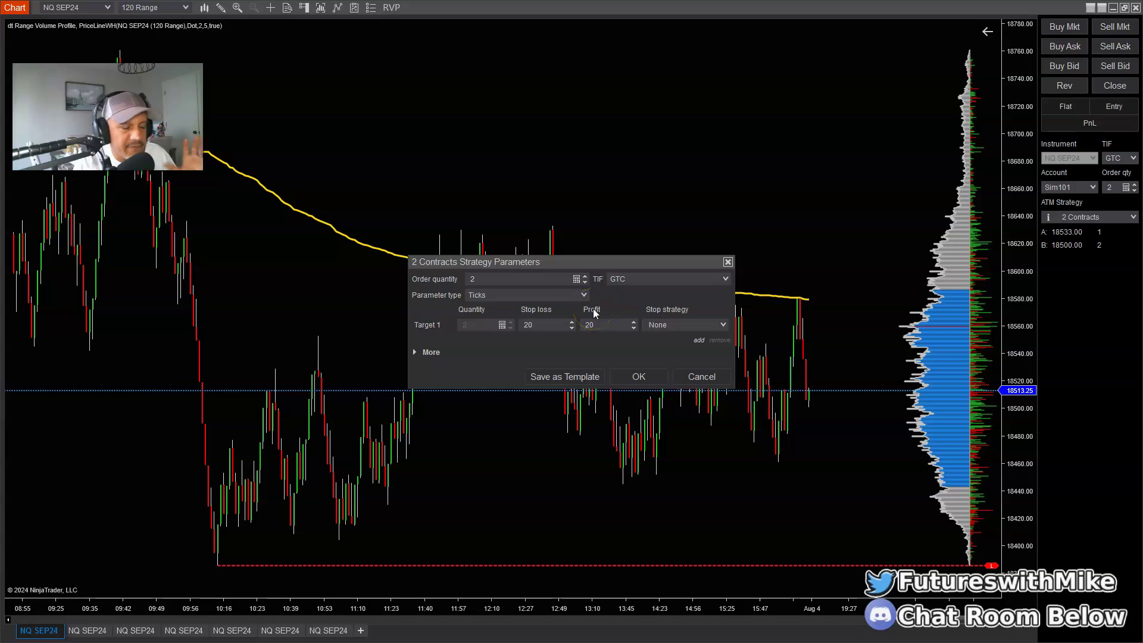
pyautogui.click(583, 296)
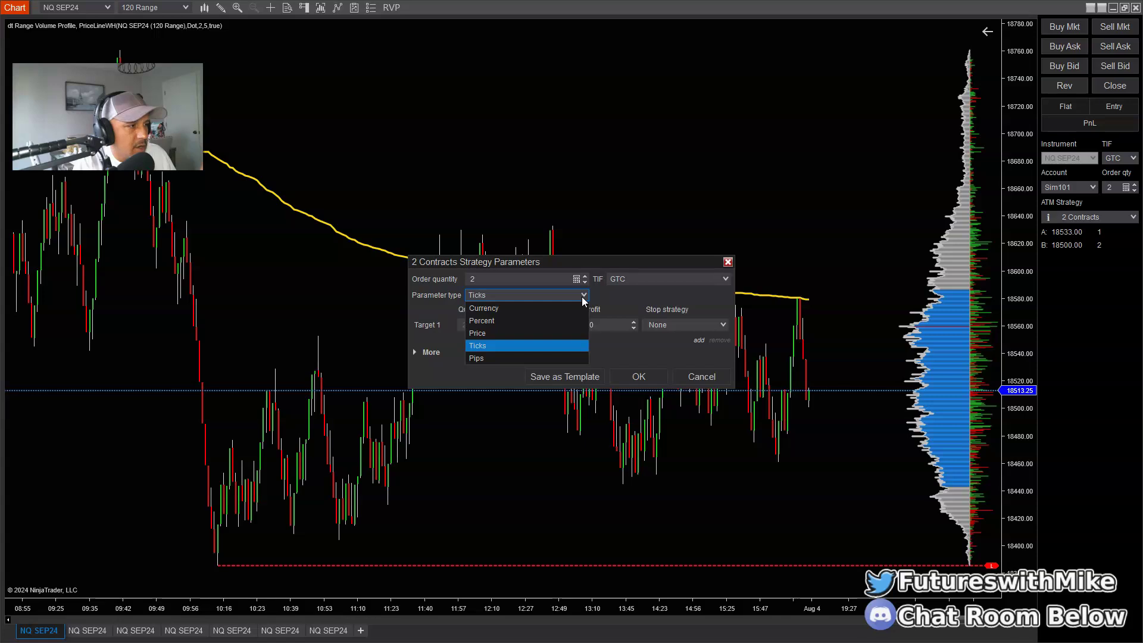
pyautogui.moveTo(506, 301); pyautogui.dragTo(493, 345)
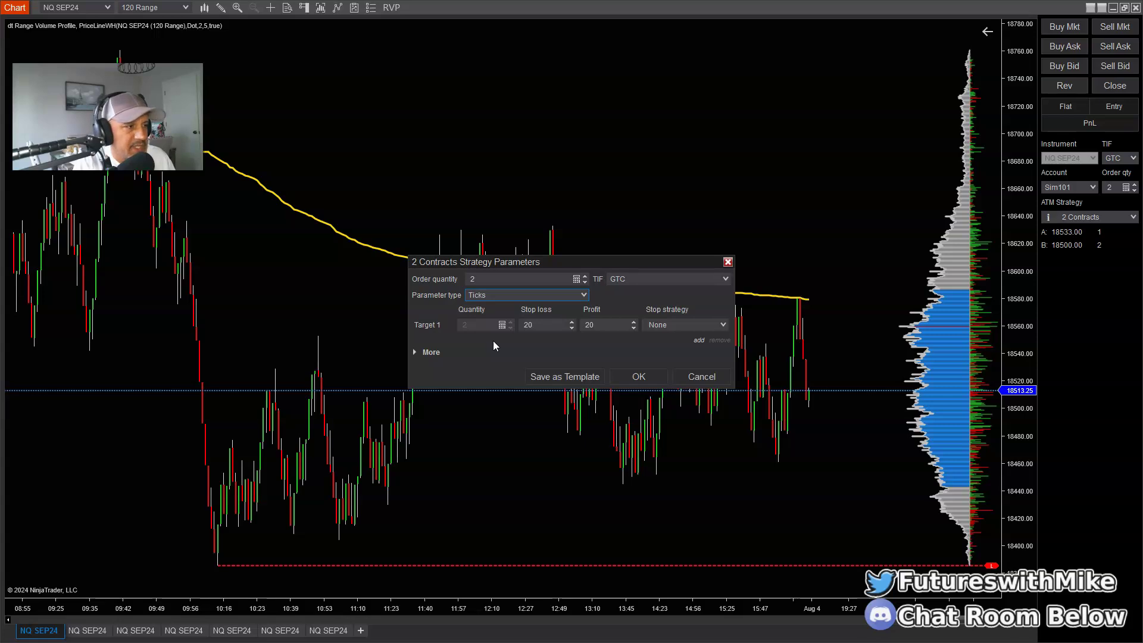
pyautogui.moveTo(494, 342); pyautogui.dragTo(573, 379)
pyautogui.click(636, 377)
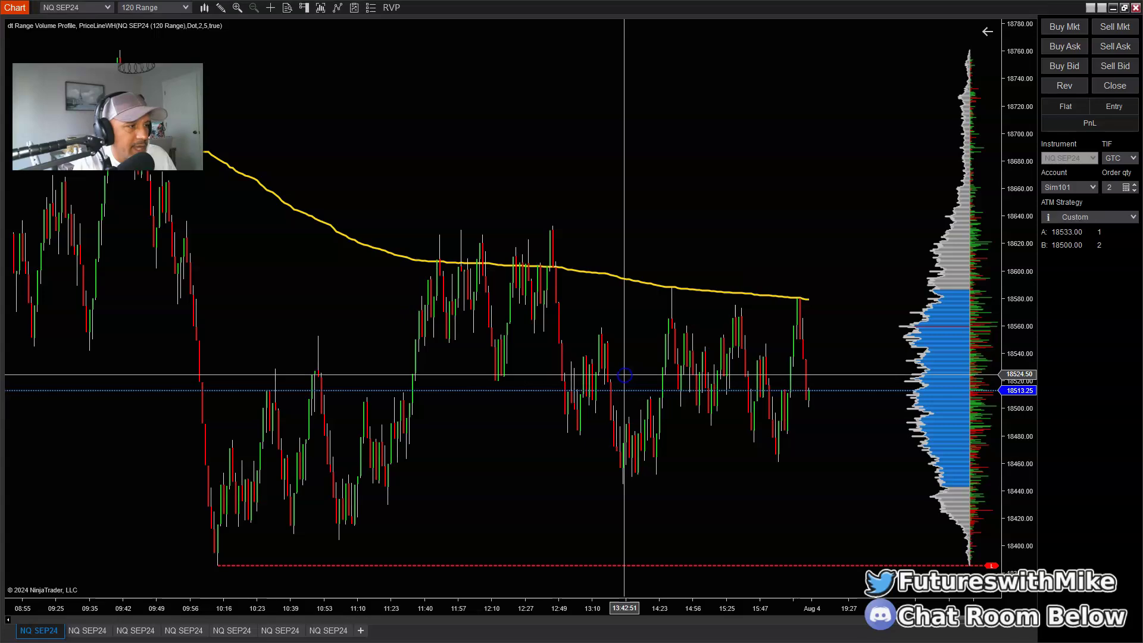
pyautogui.click(1120, 217)
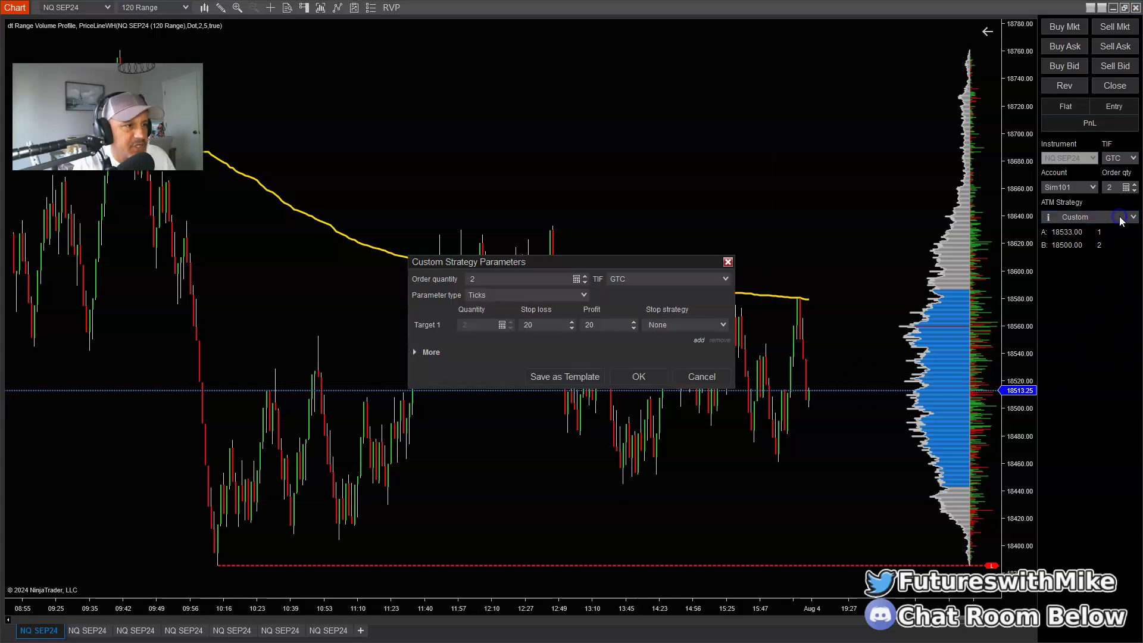
pyautogui.click(728, 262)
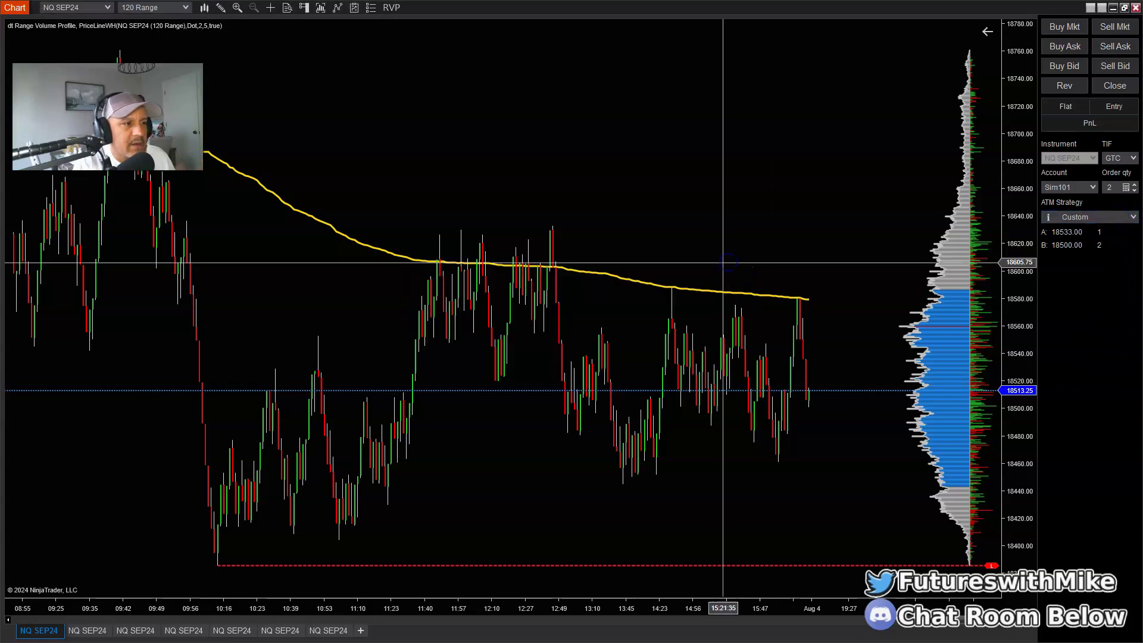
# Step: Buy 2 NQ SEP24 contracts at the bid with the Custom ATM strategy, and close the position after inspecting its stop and target
pyautogui.click(1064, 66)
pyautogui.moveTo(776, 405); pyautogui.dragTo(751, 391)
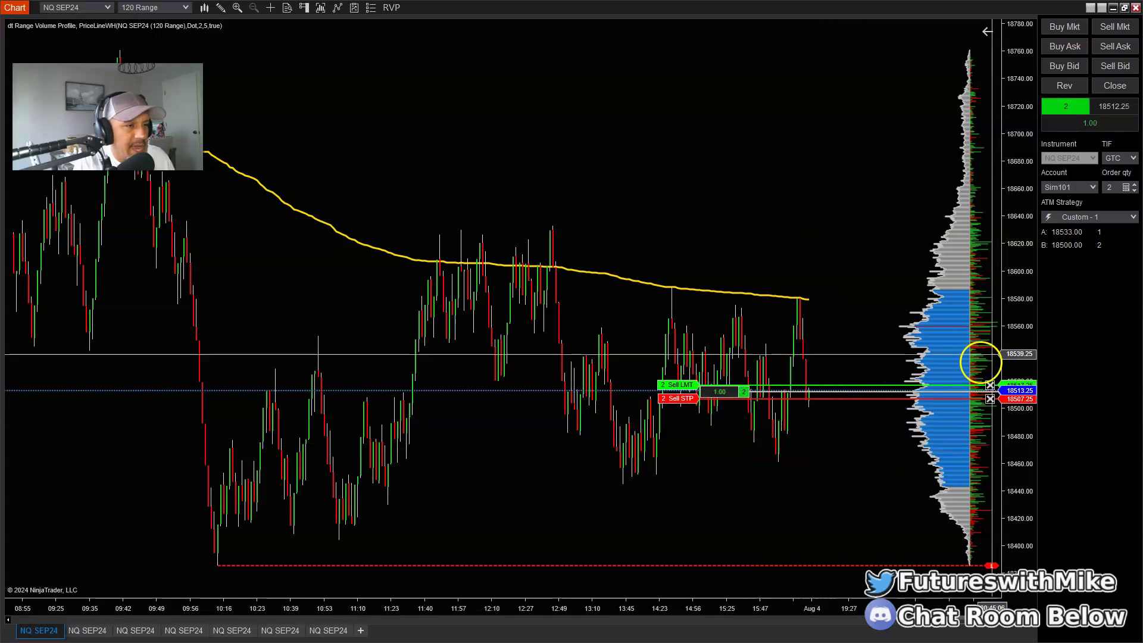
pyautogui.moveTo(1022, 353); pyautogui.dragTo(1022, 294)
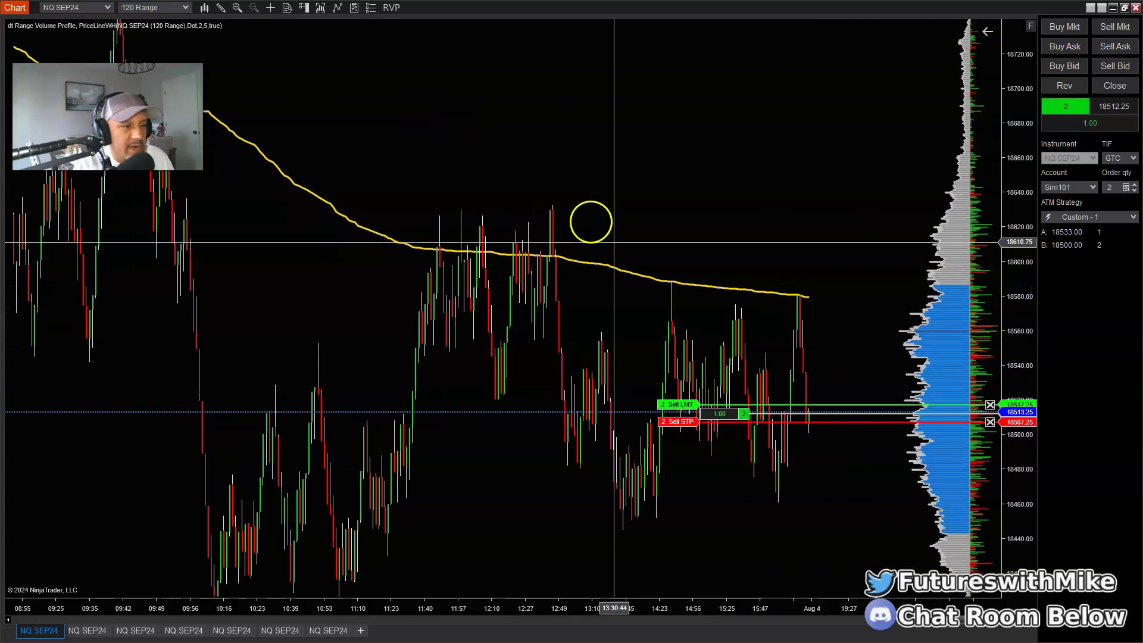
pyautogui.scroll(-3, 1016, 357)
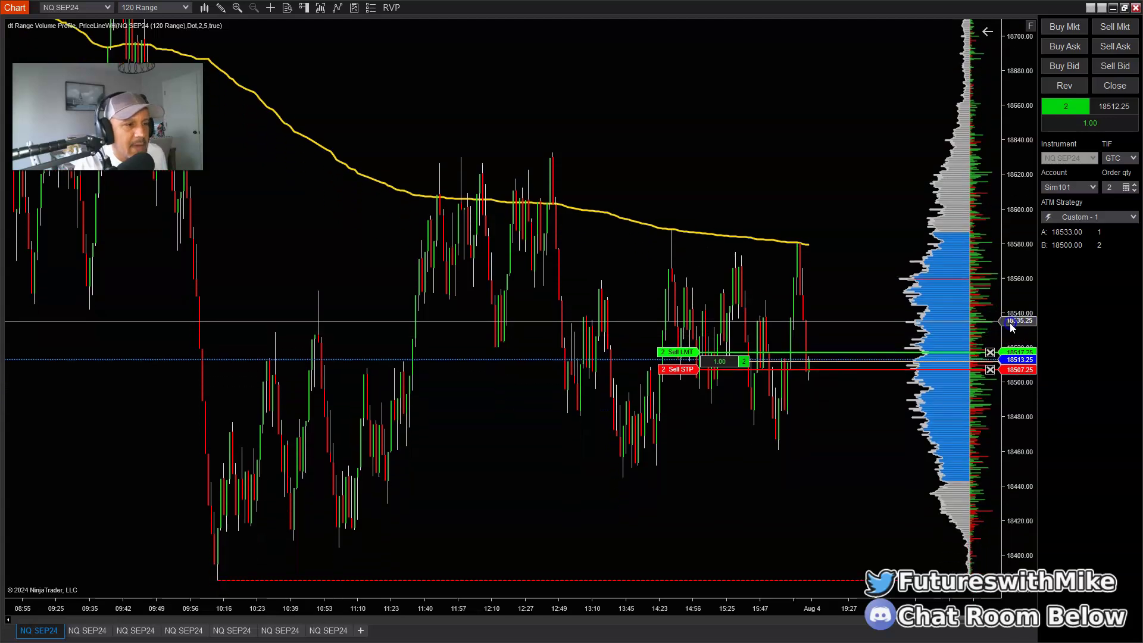
pyautogui.moveTo(1017, 326); pyautogui.dragTo(1018, 268)
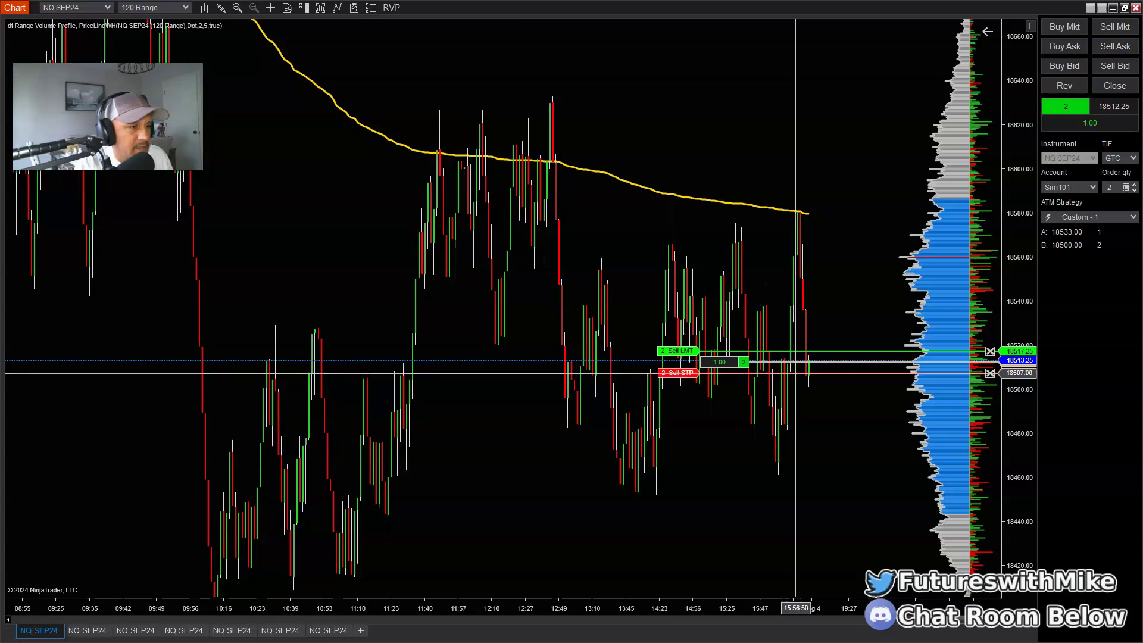
pyautogui.click(794, 378)
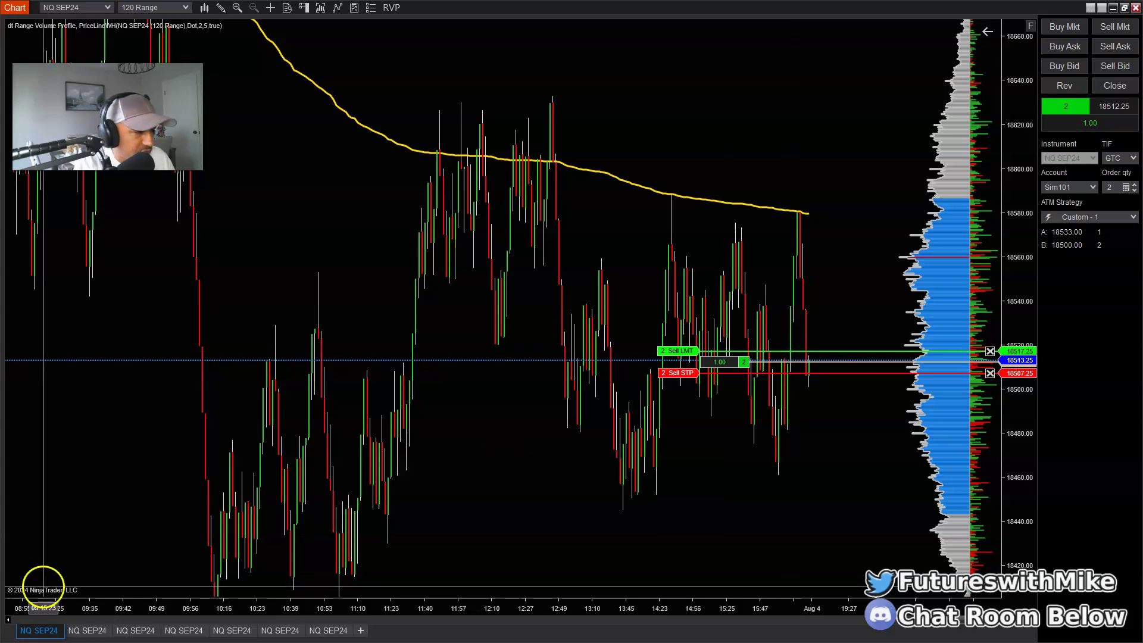
pyautogui.click(1114, 86)
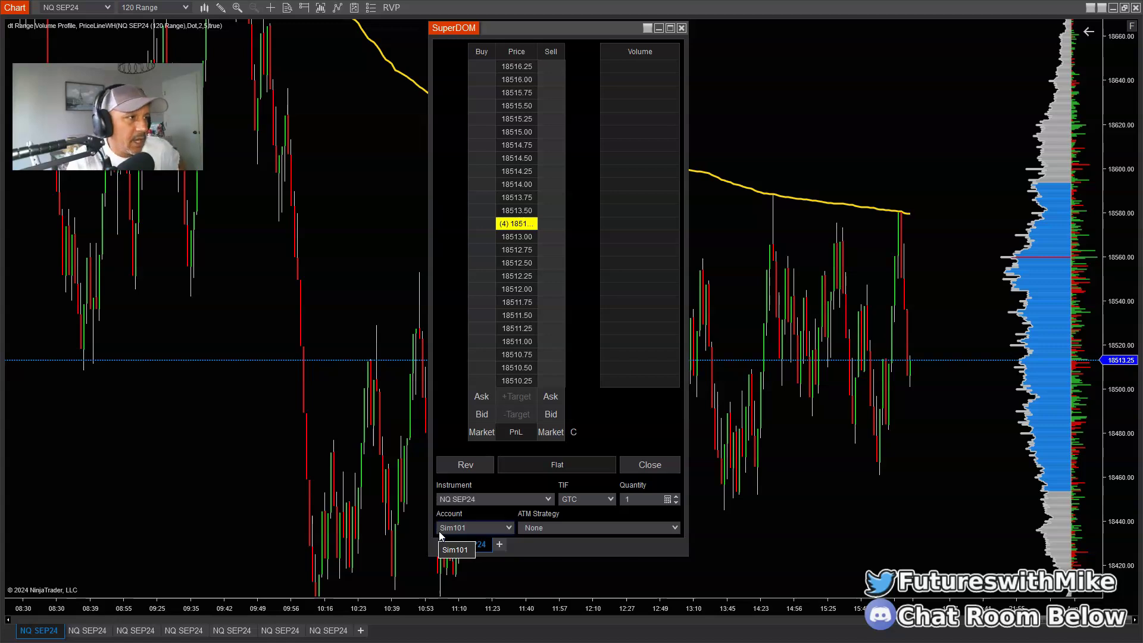
# Step: Place a 1-contract NQ SEP24 buy limit order on account Sim101 and raise its line on the chart to the current price
pyautogui.click(435, 514)
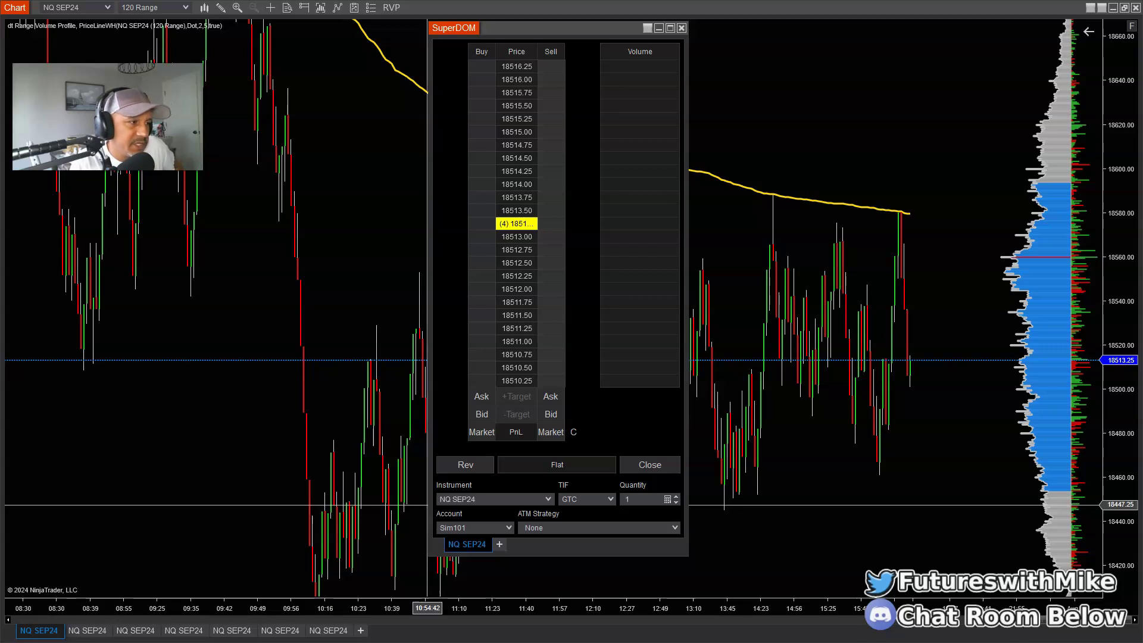
pyautogui.click(514, 498)
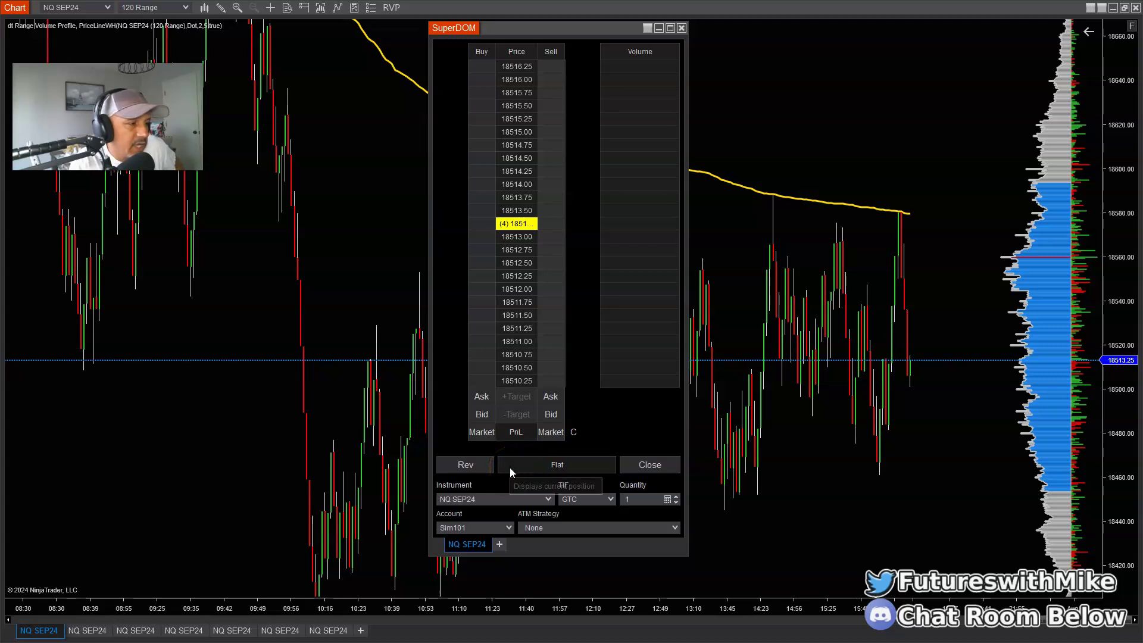
pyautogui.click(480, 413)
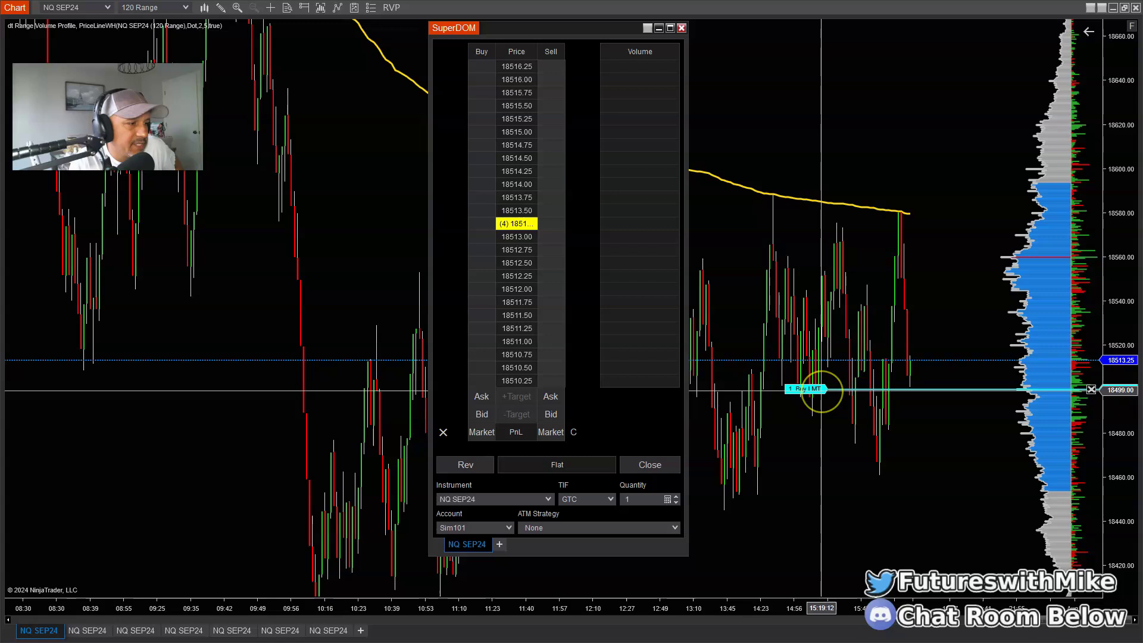
pyautogui.moveTo(822, 390); pyautogui.dragTo(822, 364)
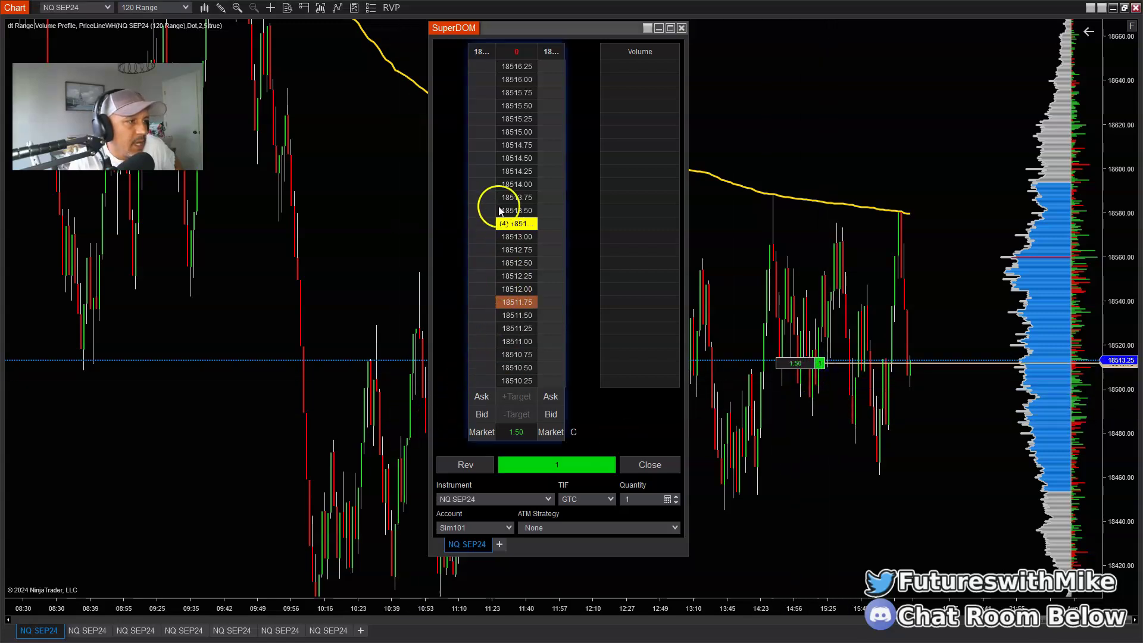
# Step: Place a 1-contract sell stop order at 18500.00 on the SuperDOM price ladder to protect the long position
pyautogui.scroll(-2, 584, 283)
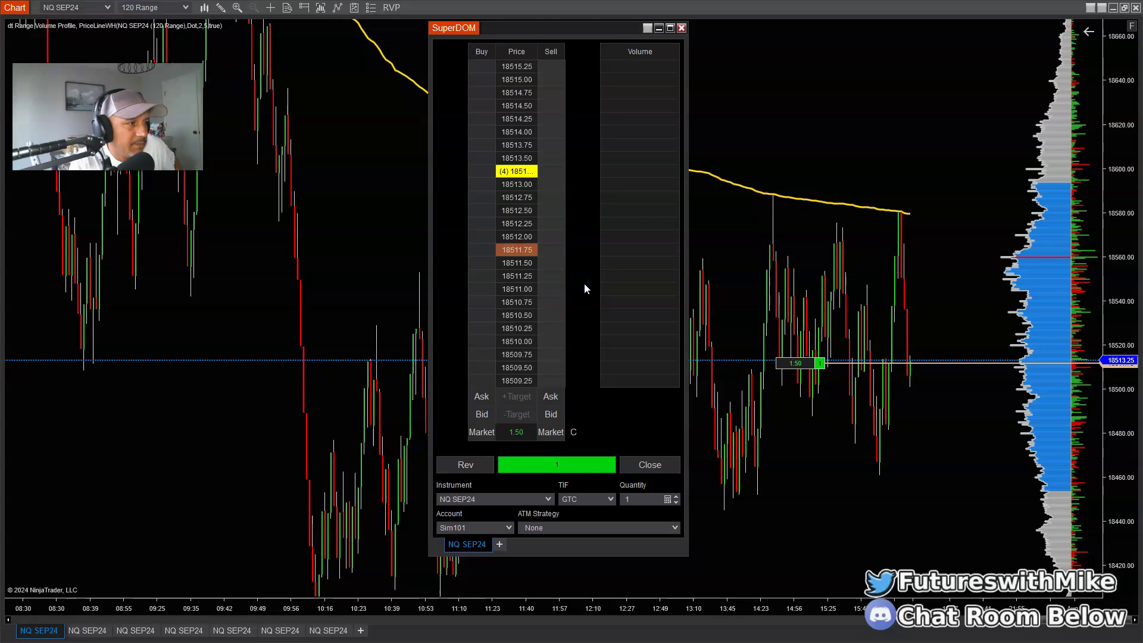
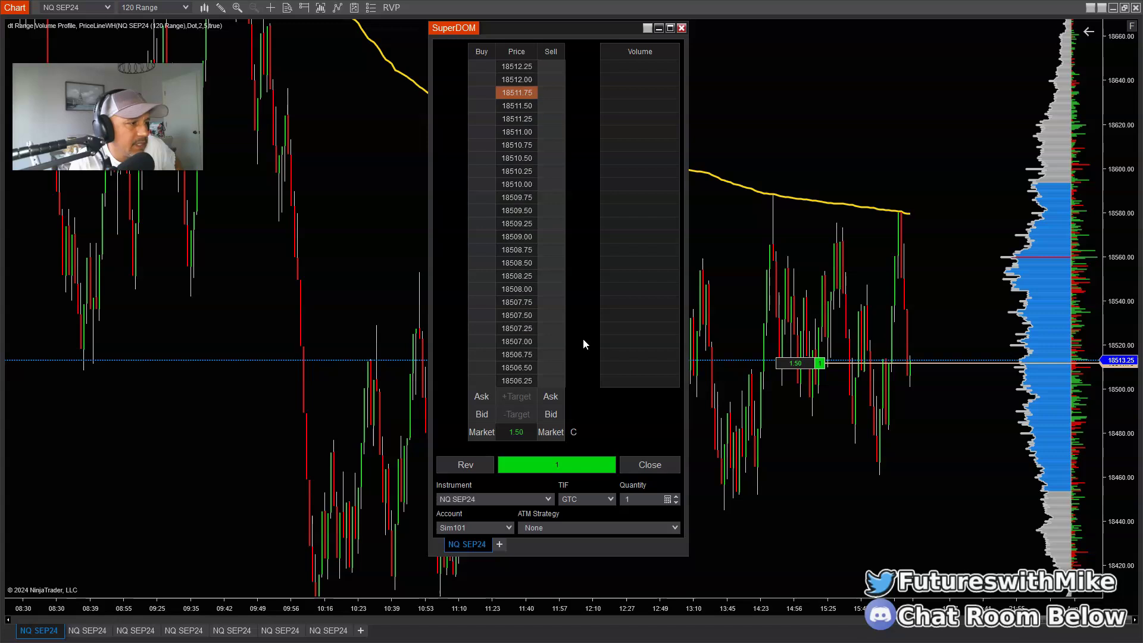
pyautogui.scroll(-3, 583, 338)
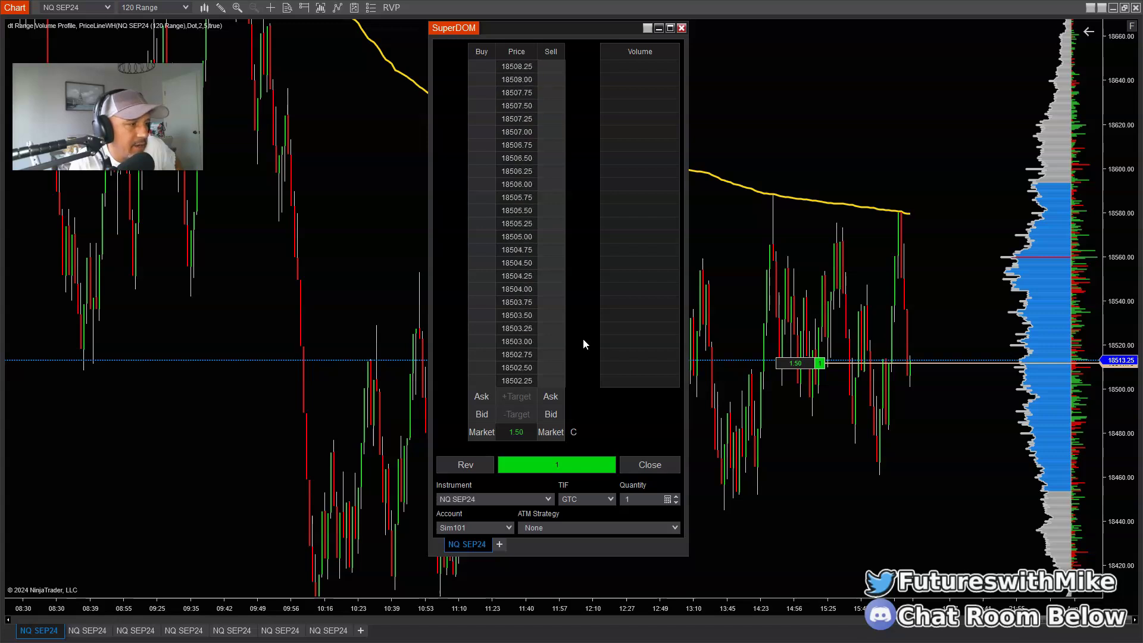
pyautogui.scroll(20, 581, 341)
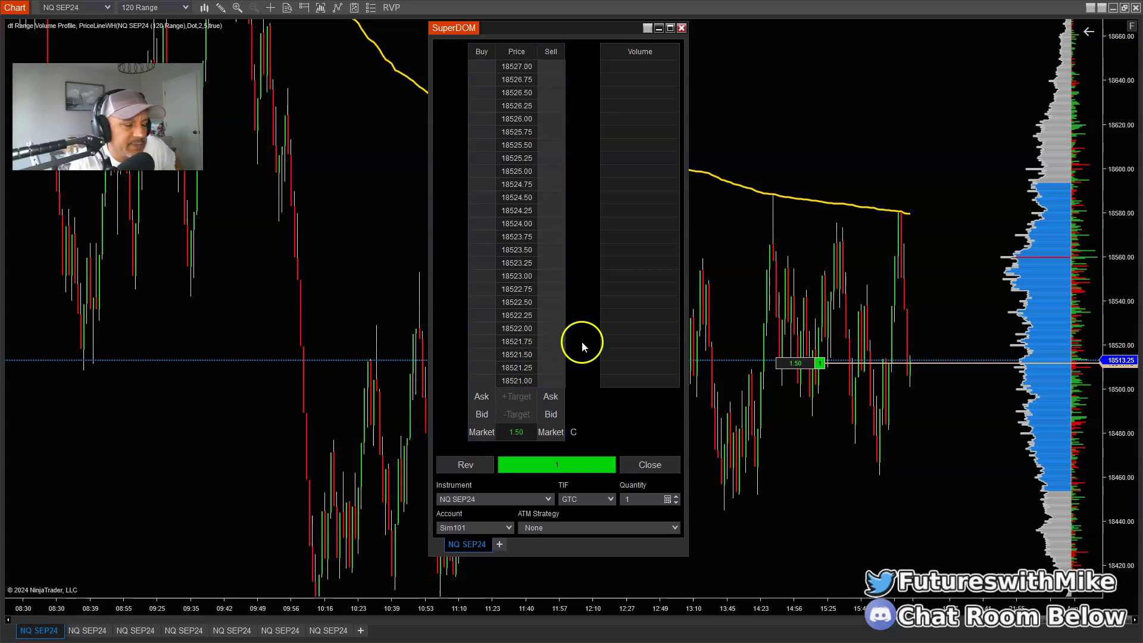
pyautogui.scroll(-1, 583, 343)
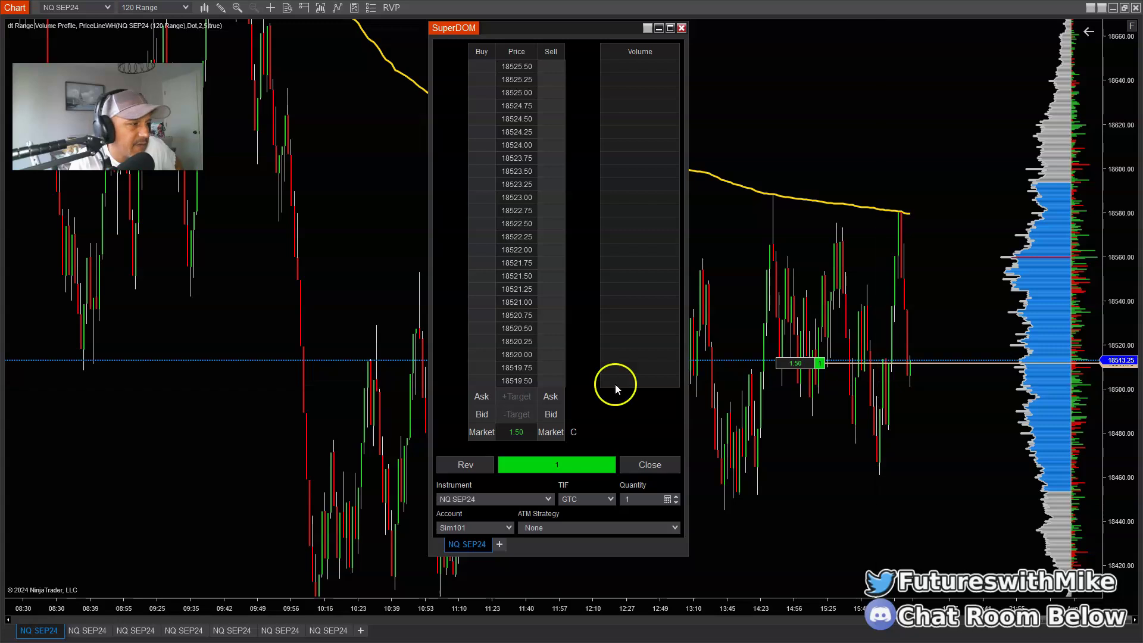
pyautogui.scroll(-5, 581, 366)
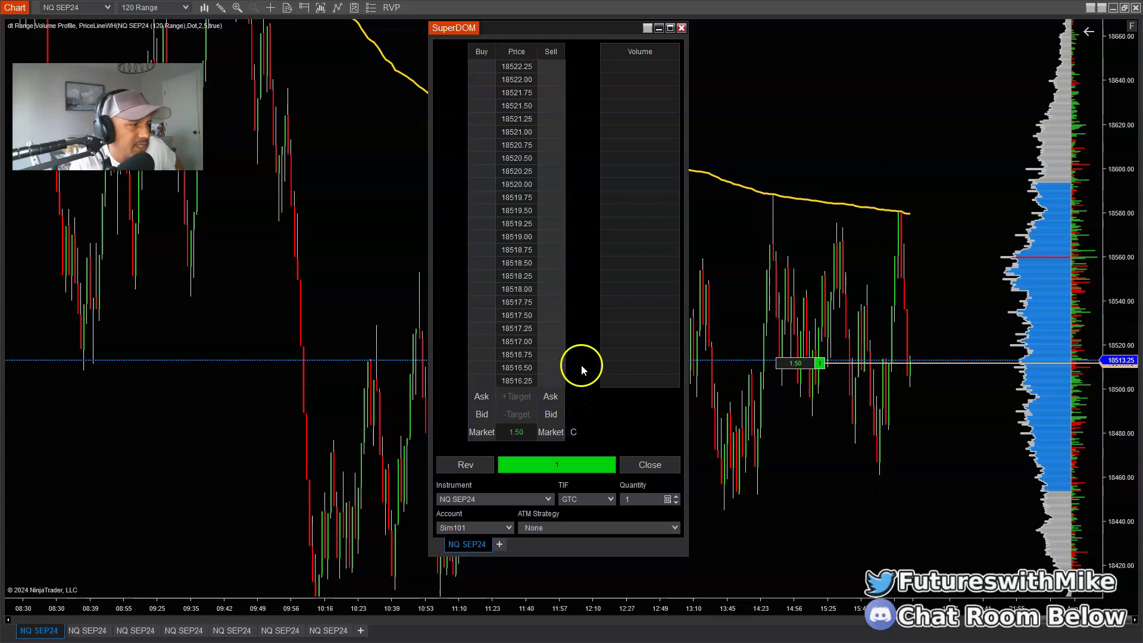
pyautogui.scroll(-4, 581, 361)
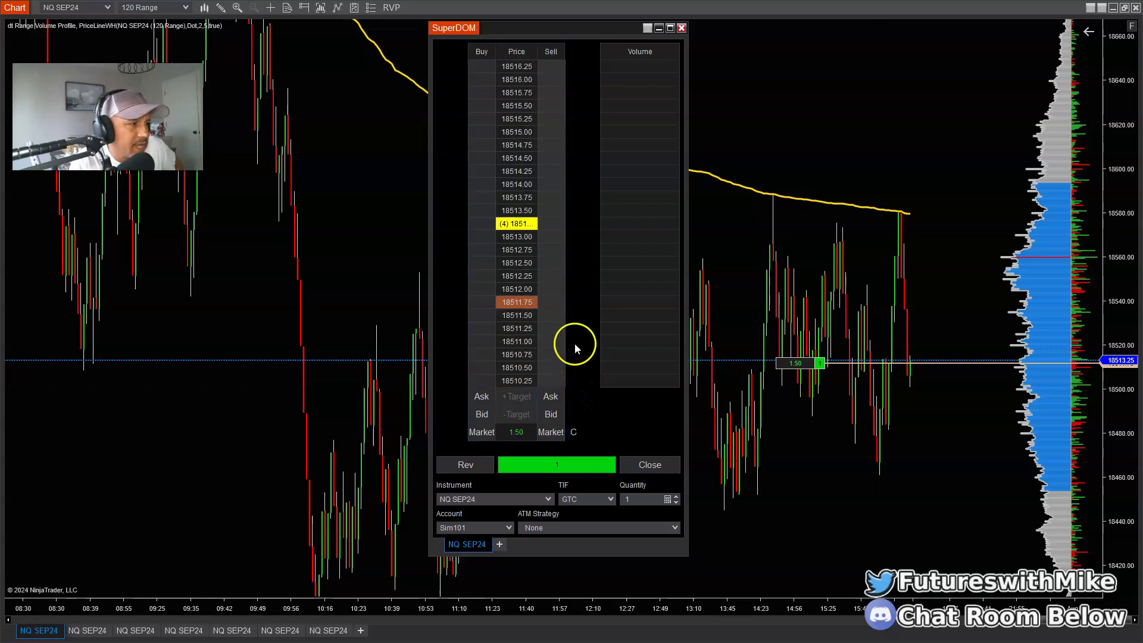
pyautogui.scroll(-6, 577, 366)
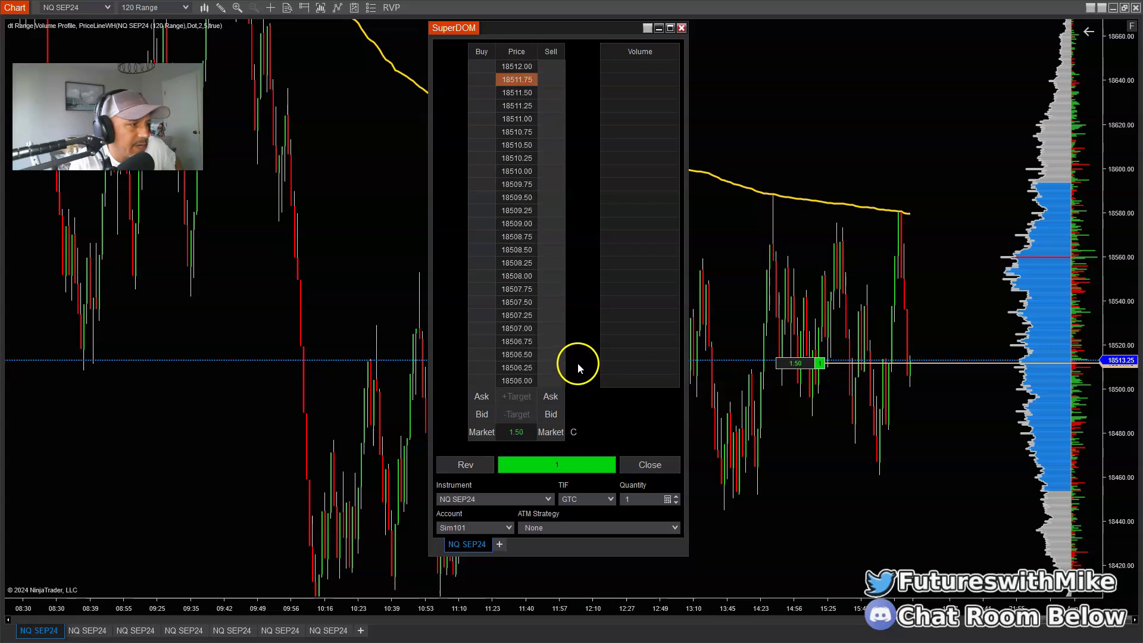
pyautogui.scroll(-3, 577, 359)
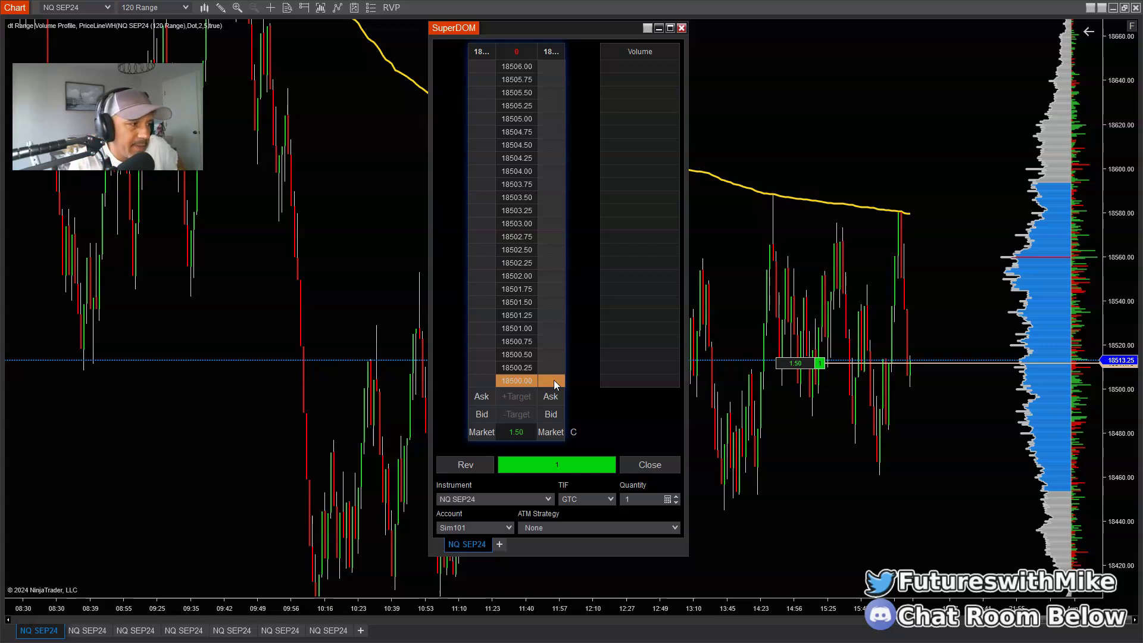
pyautogui.middleClick(555, 384)
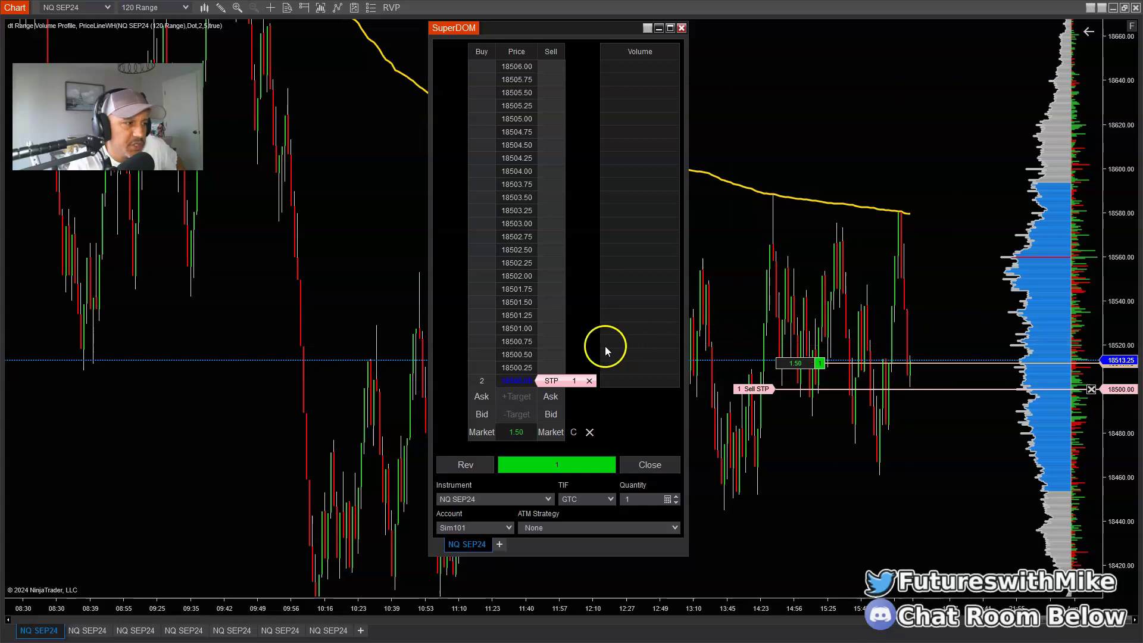
# Step: Place a 1-contract sell limit order at 18518.00 on the SuperDOM price ladder as the profit target
pyautogui.scroll(20, 581, 357)
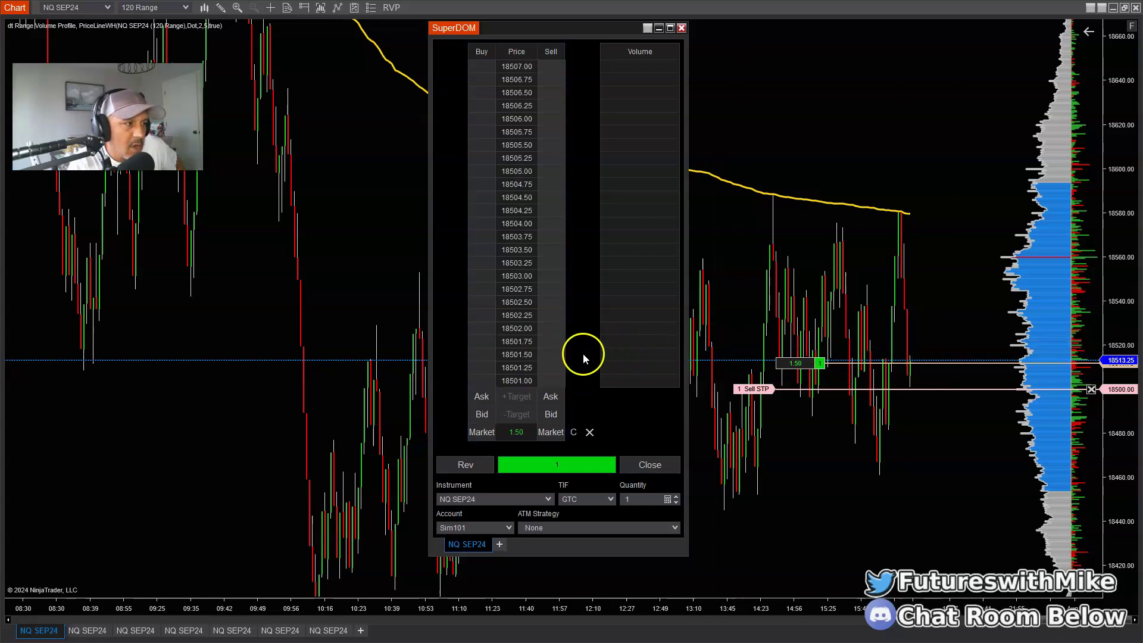
pyautogui.scroll(20, 583, 345)
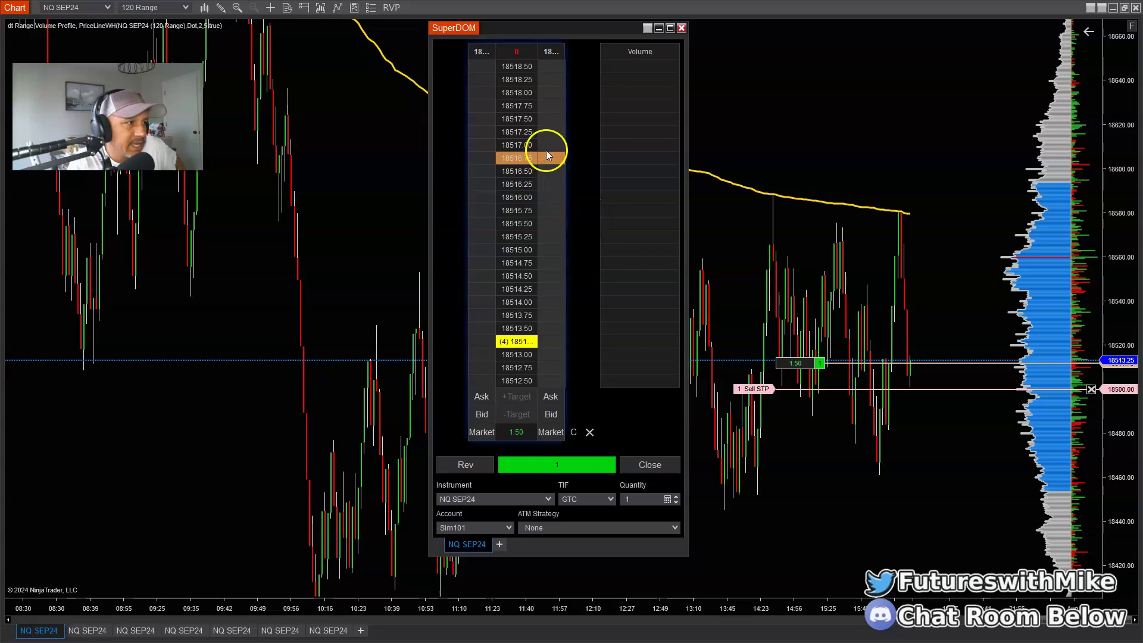
pyautogui.click(544, 94)
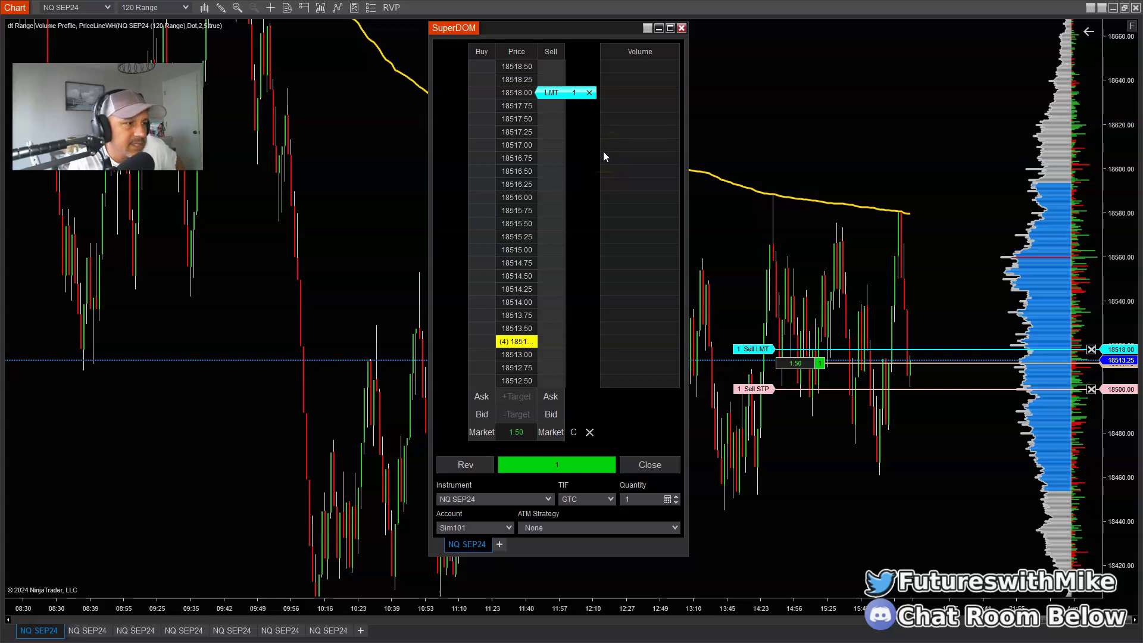
pyautogui.click(789, 361)
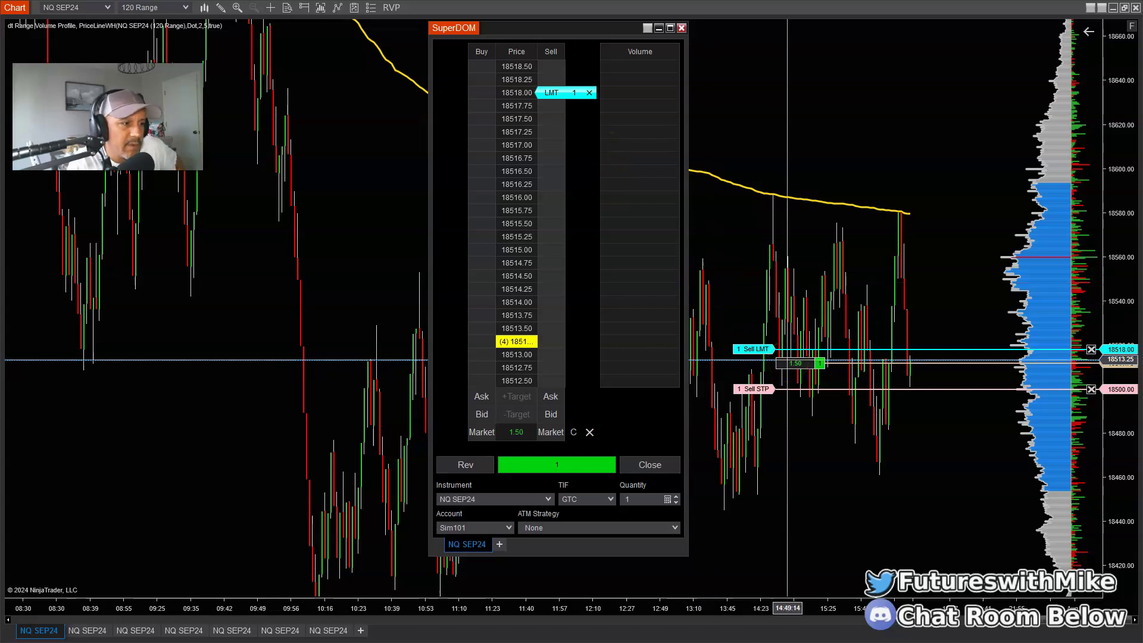
pyautogui.click(792, 389)
# Step: Check which ATM strategies the SuperDOM offers, keeping None selected
pyautogui.moveTo(792, 389)
pyautogui.mouseDown()
pyautogui.moveTo(528, 484)
pyautogui.moveTo(523, 538)
pyautogui.moveTo(509, 532)
pyautogui.moveTo(538, 529)
pyautogui.mouseUp()
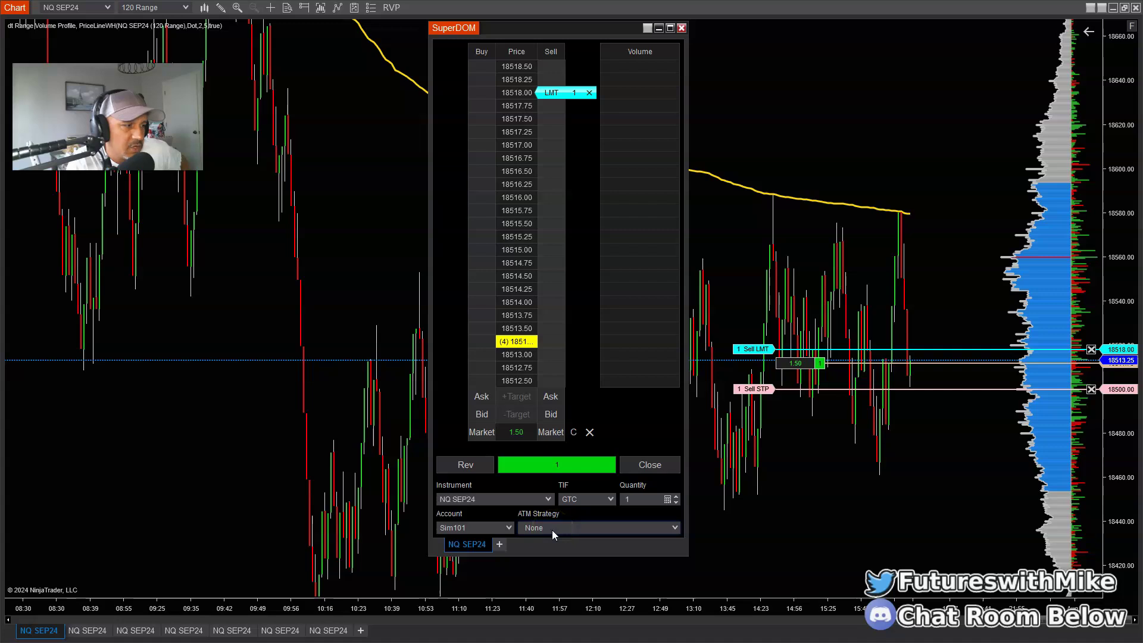
pyautogui.click(552, 530)
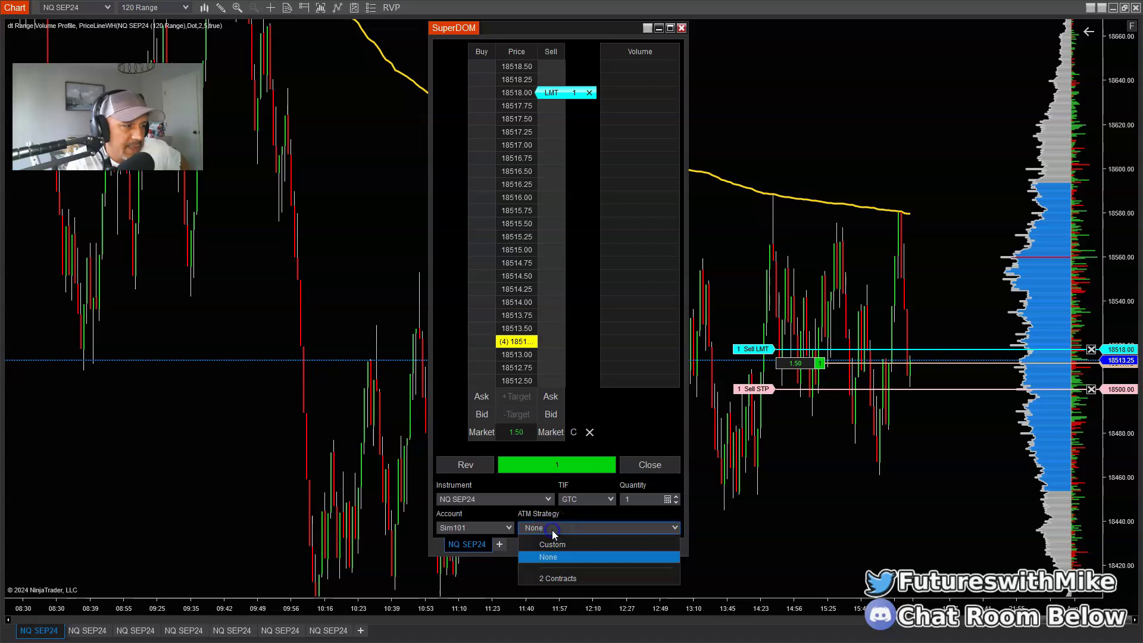
pyautogui.click(582, 589)
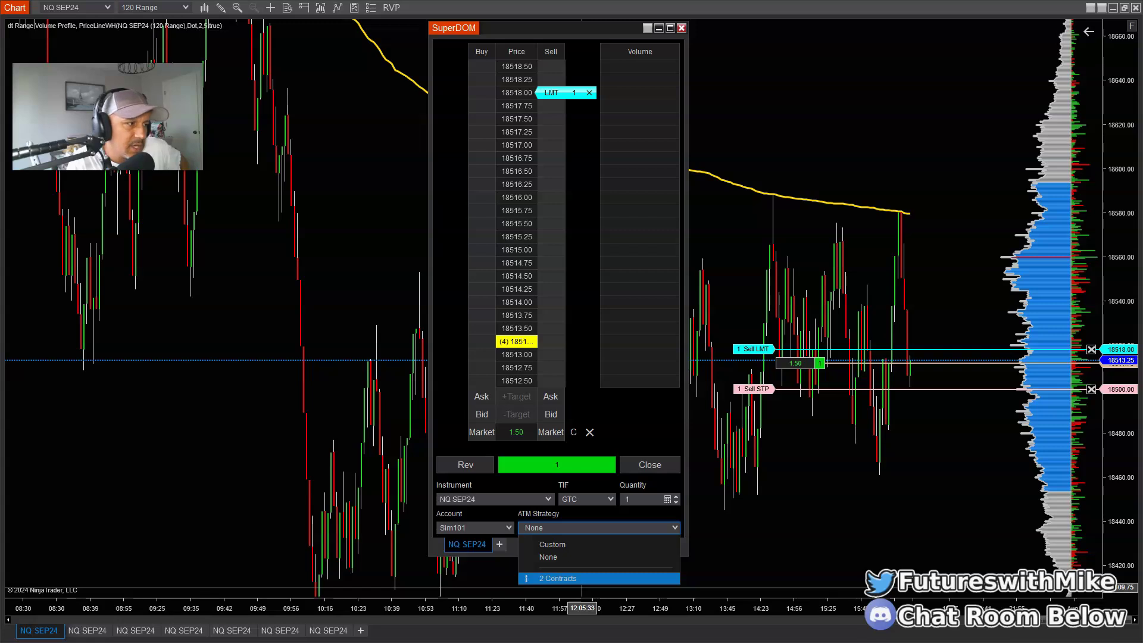
pyautogui.click(584, 350)
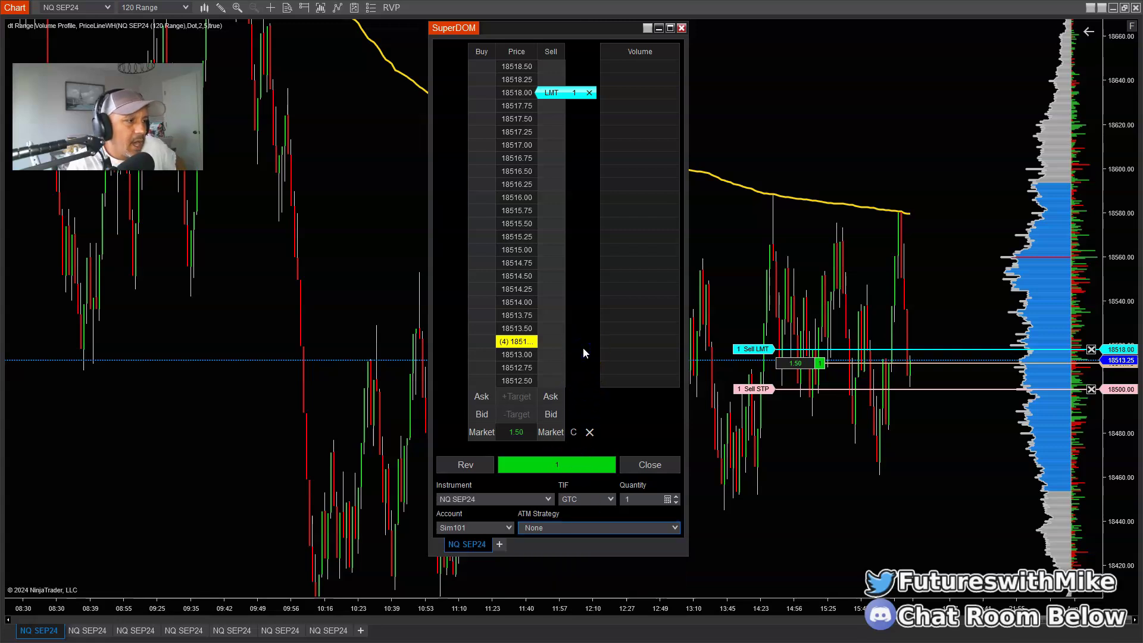
# Step: Close the open position together with its stop and target orders, and move the SuperDOM window off the chart
pyautogui.click(648, 469)
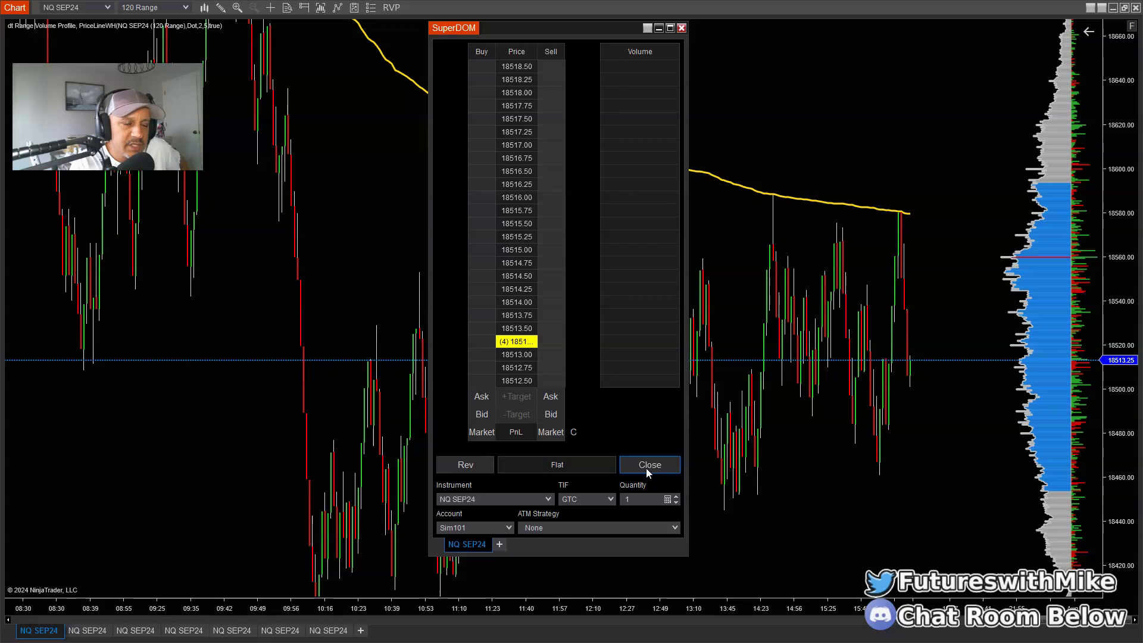
pyautogui.moveTo(552, 32); pyautogui.dragTo(1142, 77)
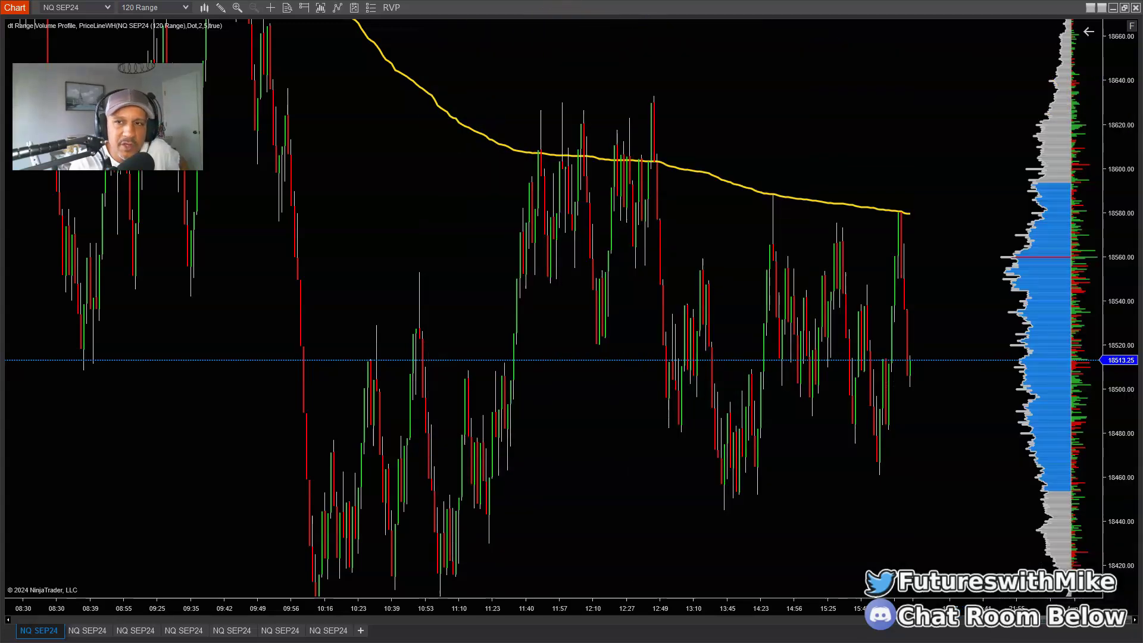